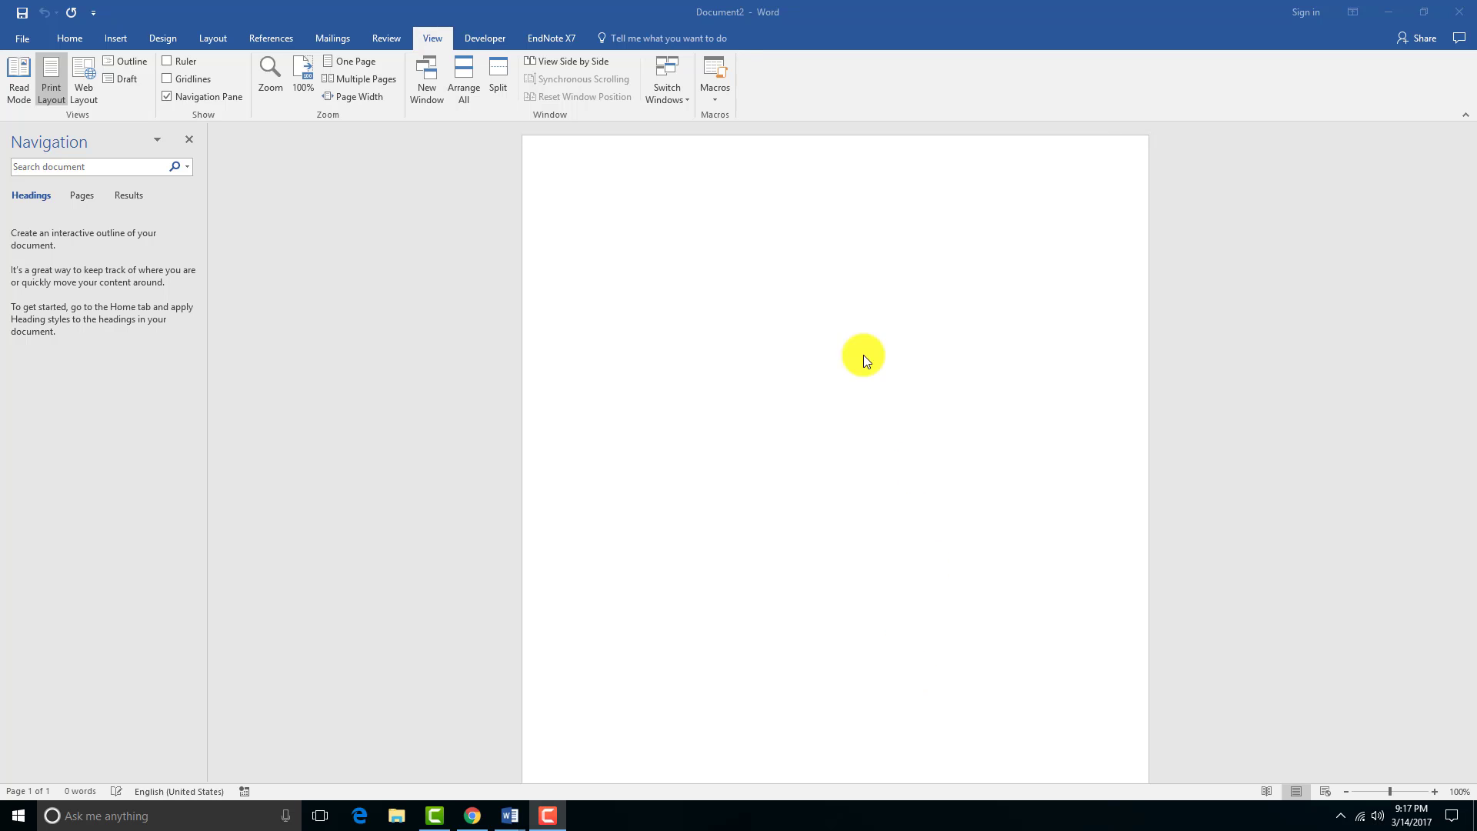
pyautogui.click(502, 37)
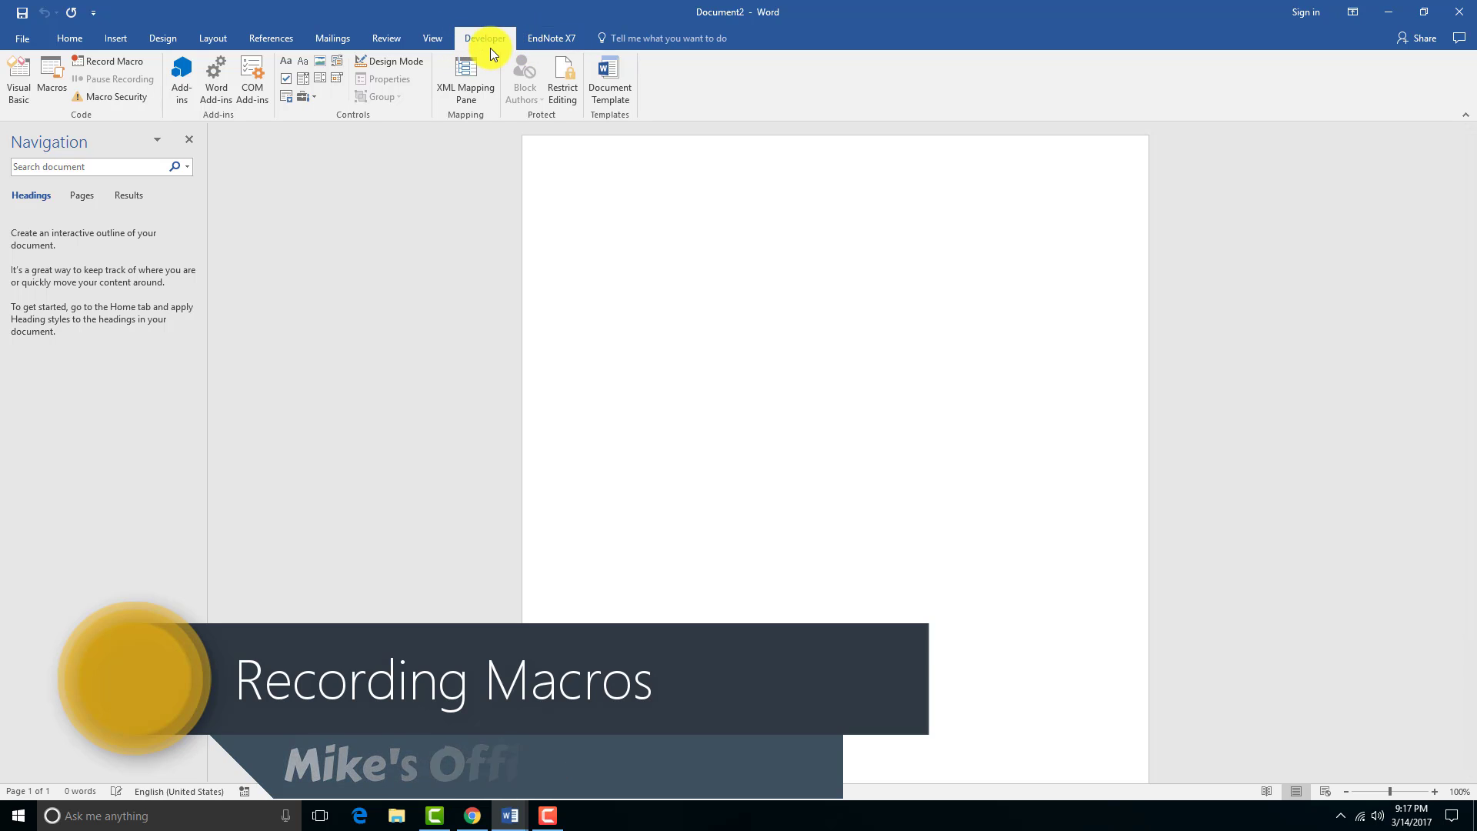
pyautogui.click(30, 40)
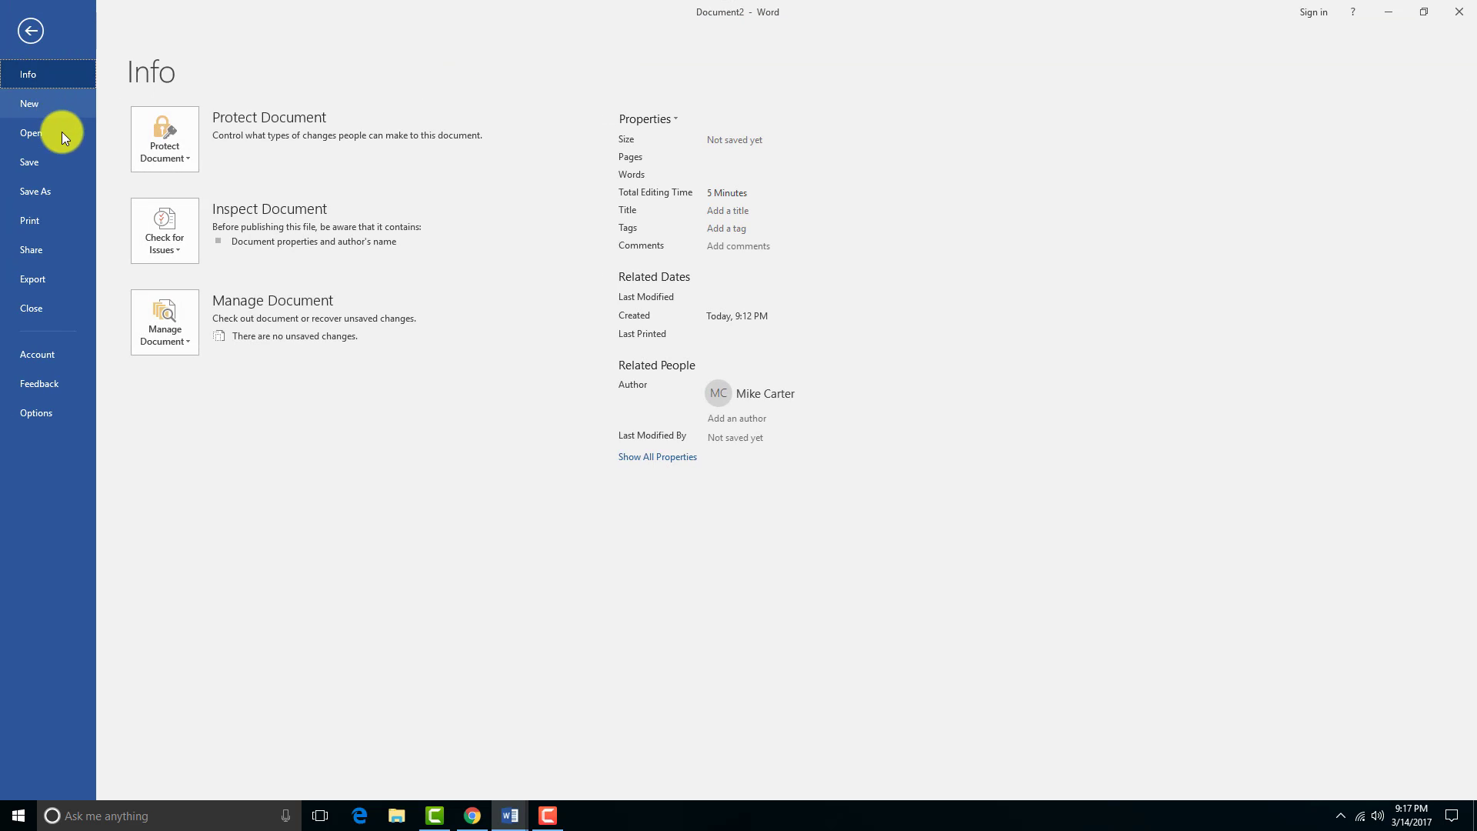
pyautogui.click(57, 412)
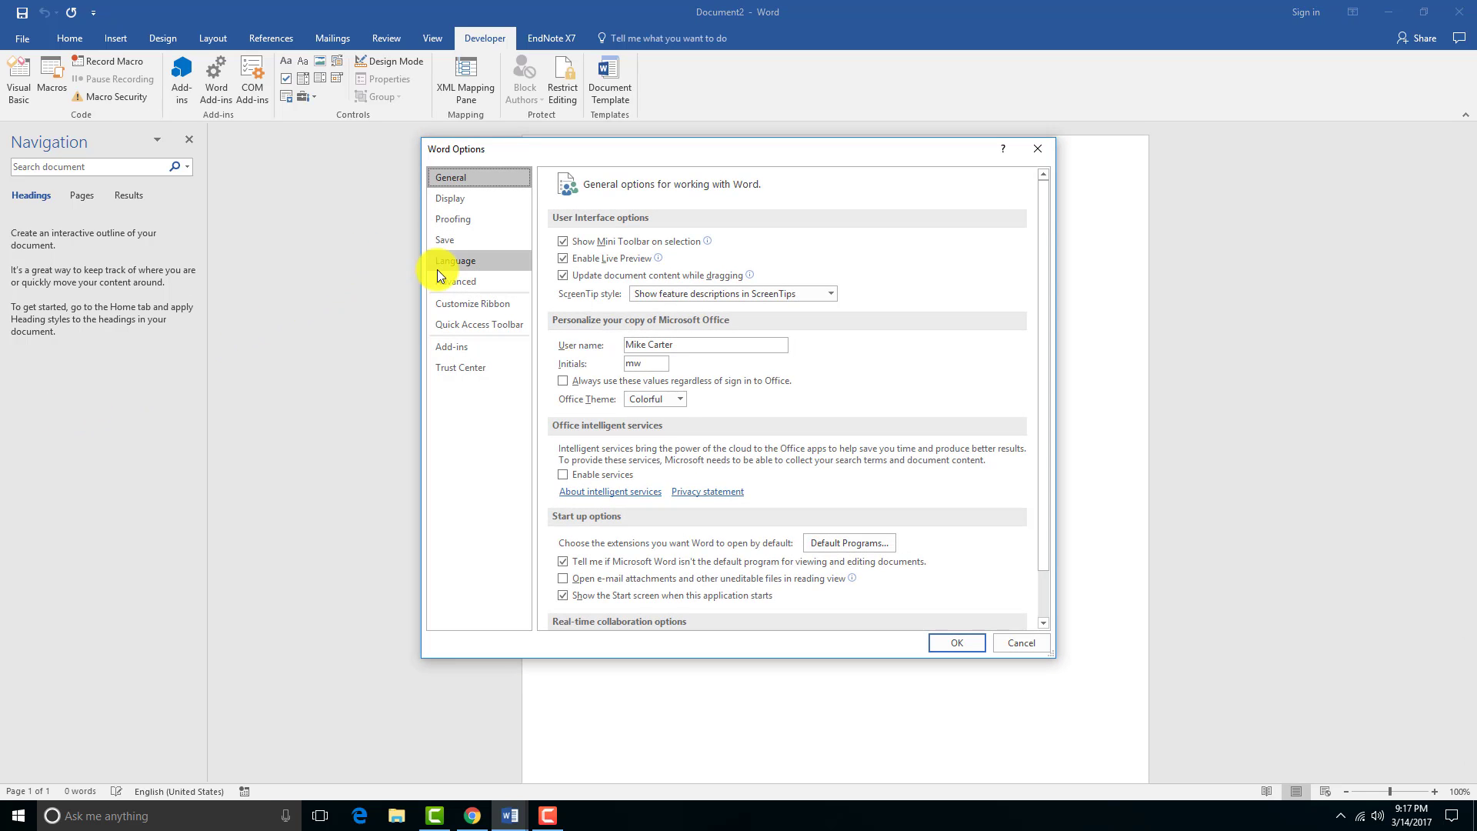
pyautogui.click(462, 304)
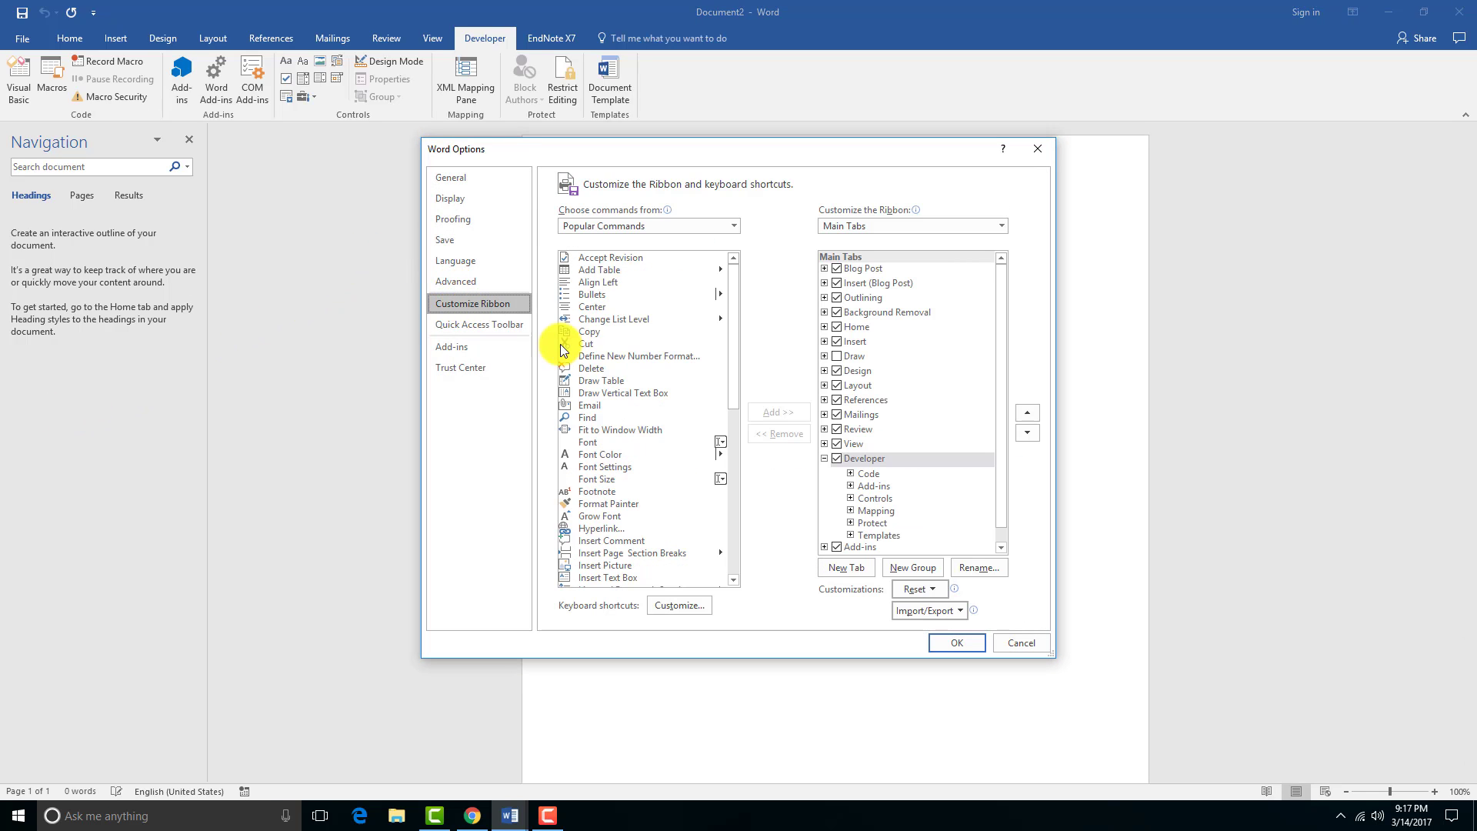
pyautogui.click(837, 460)
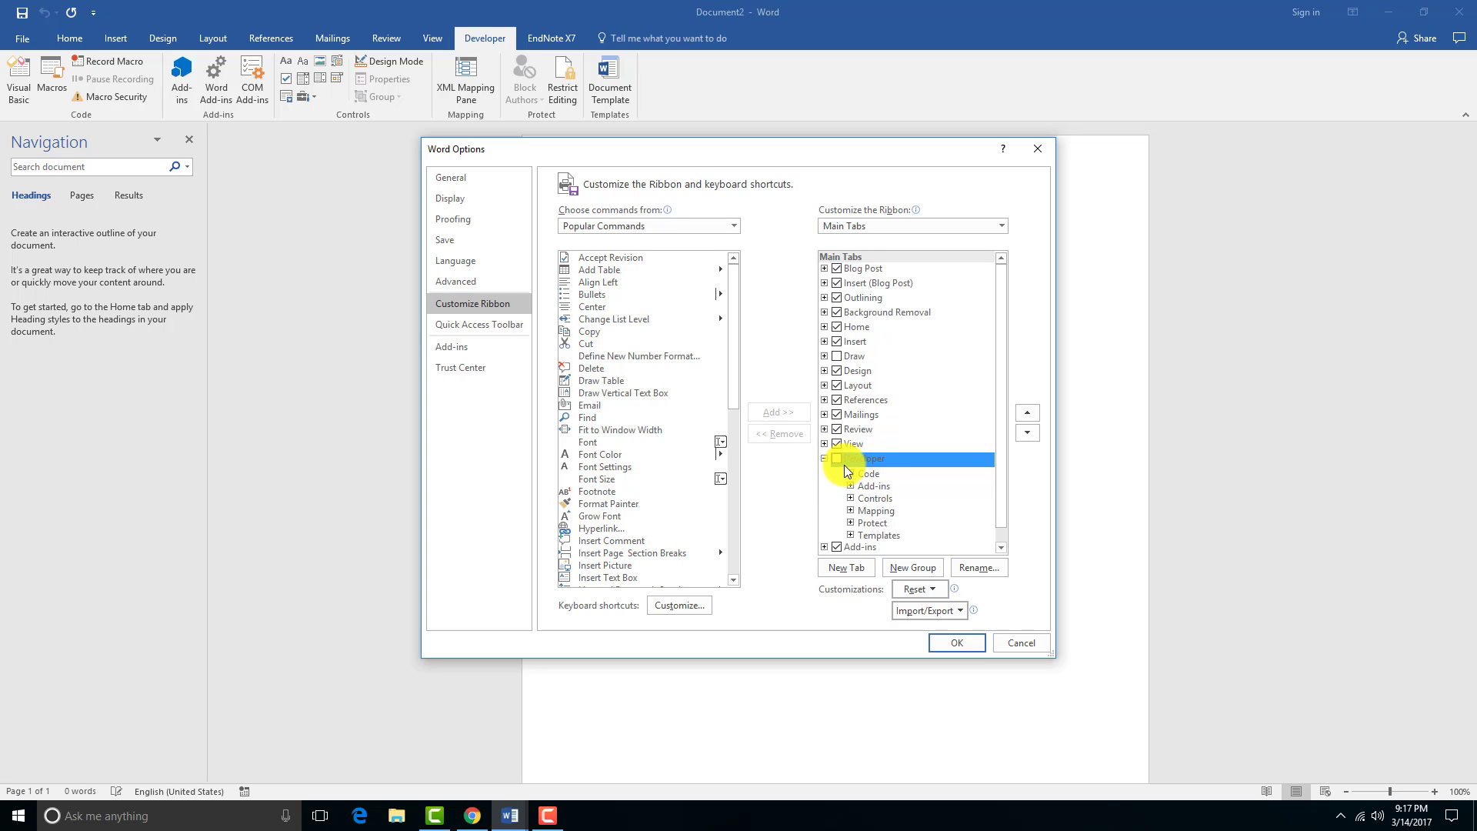
pyautogui.click(956, 643)
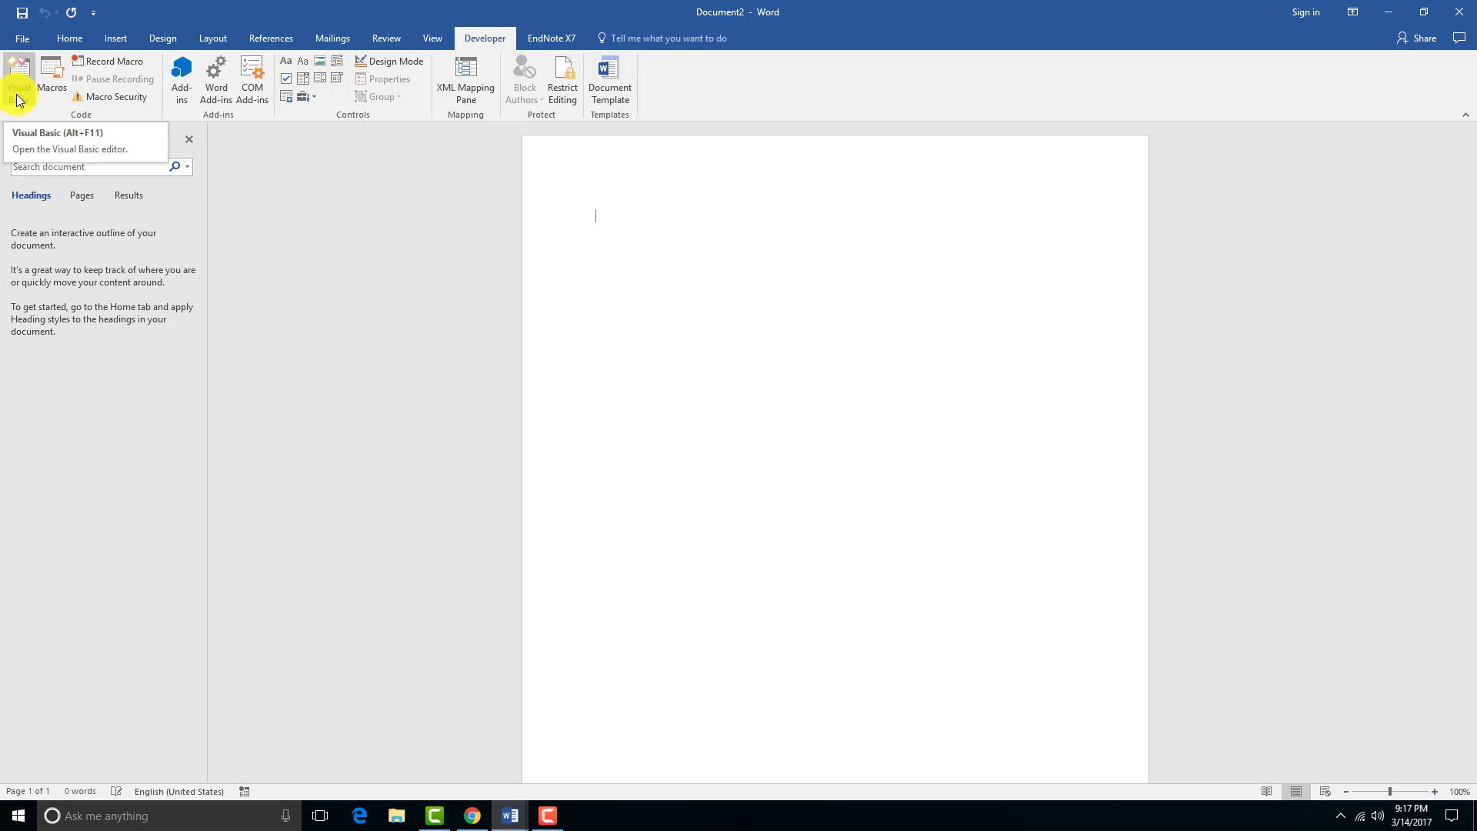
# - Start a new macro recording and name it Upcoming_Workshops
pyautogui.click(95, 62)
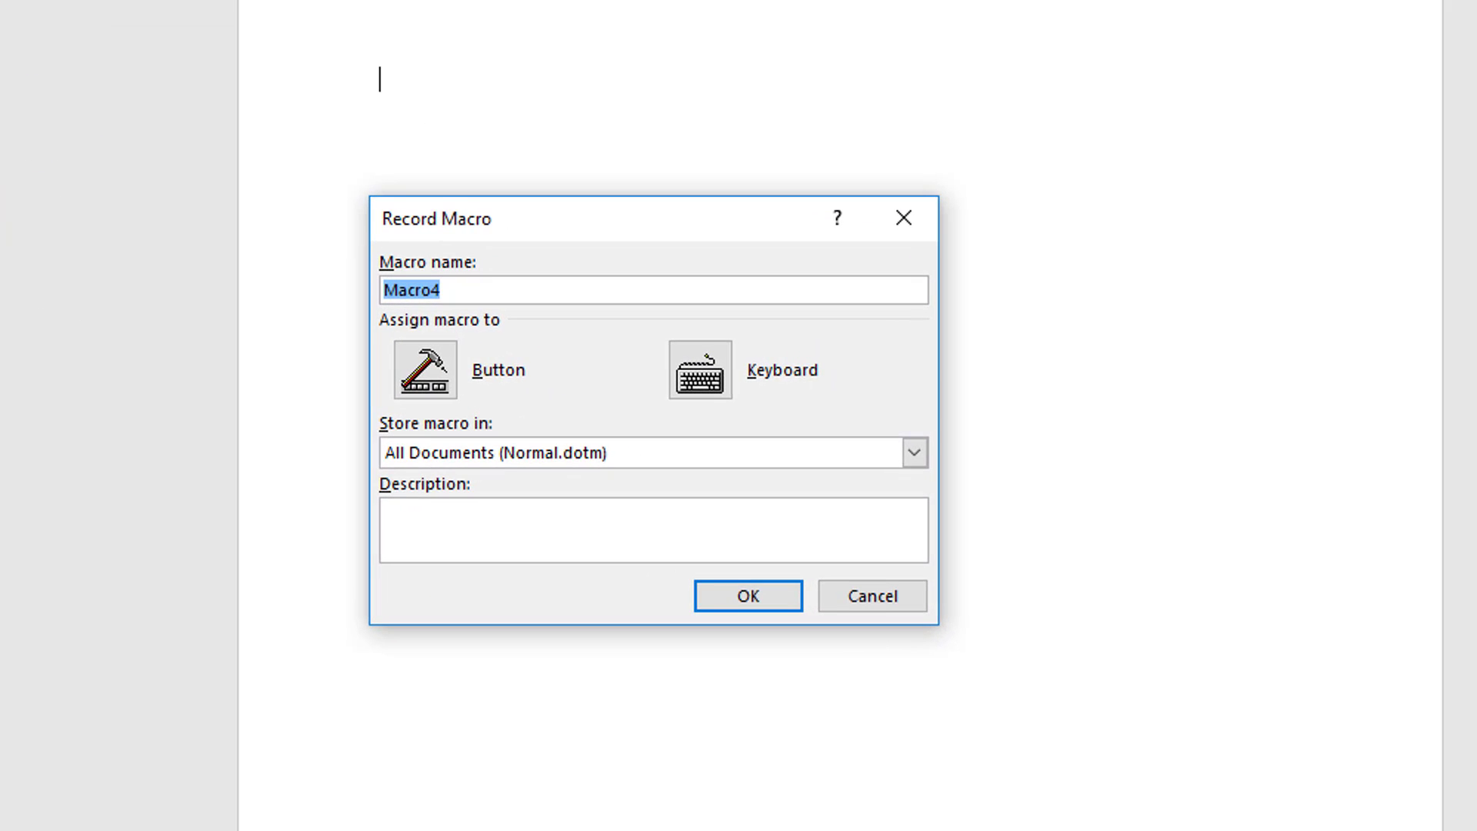
pyautogui.press('BackSpace')
pyautogui.write('Upcoming_')
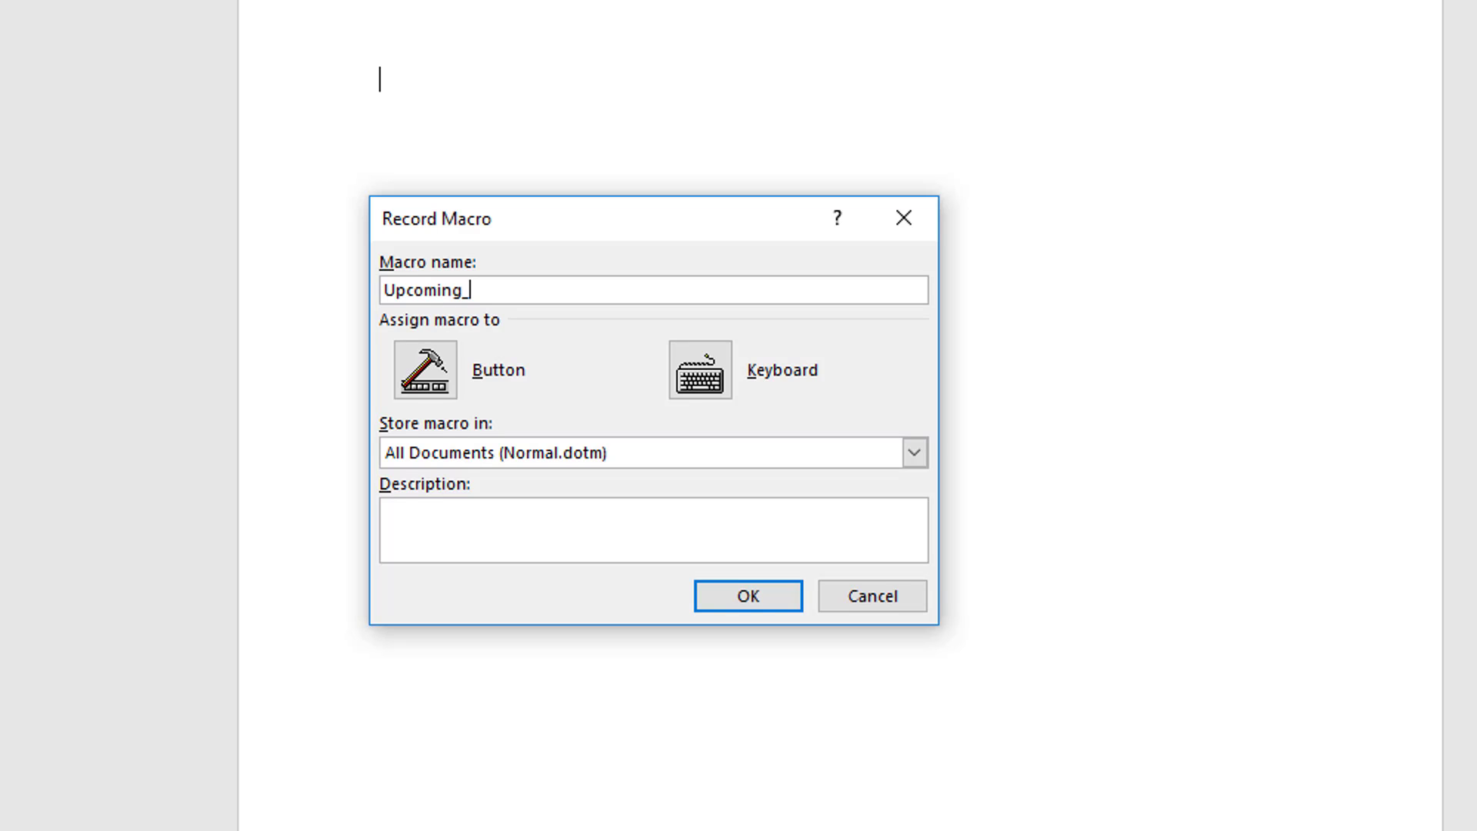
pyautogui.write('Workshops')
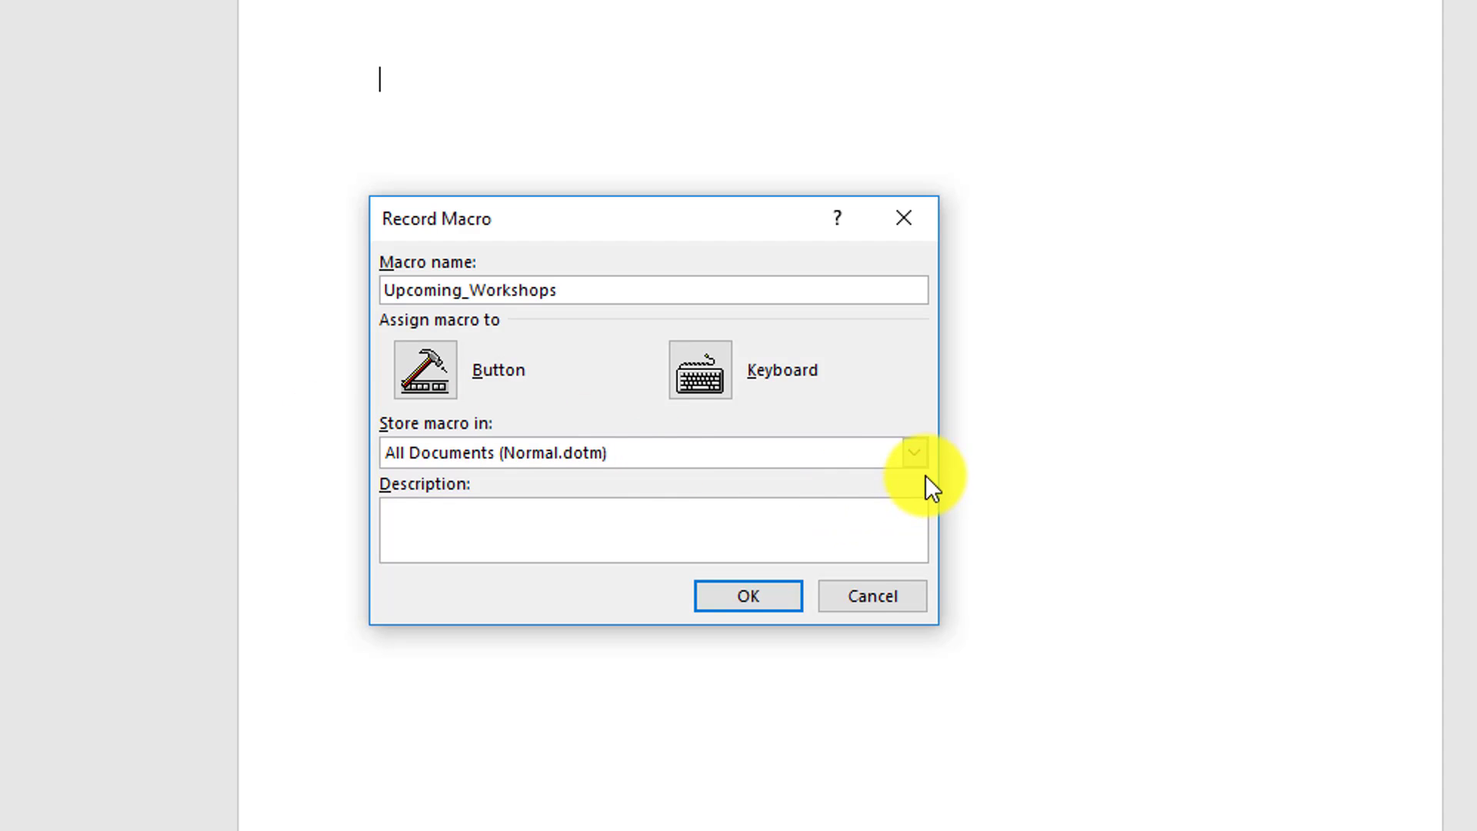
# - Store it in All Documents (Normal.dotm) with the description 'Use this table for all coming workshops.'
pyautogui.click(915, 453)
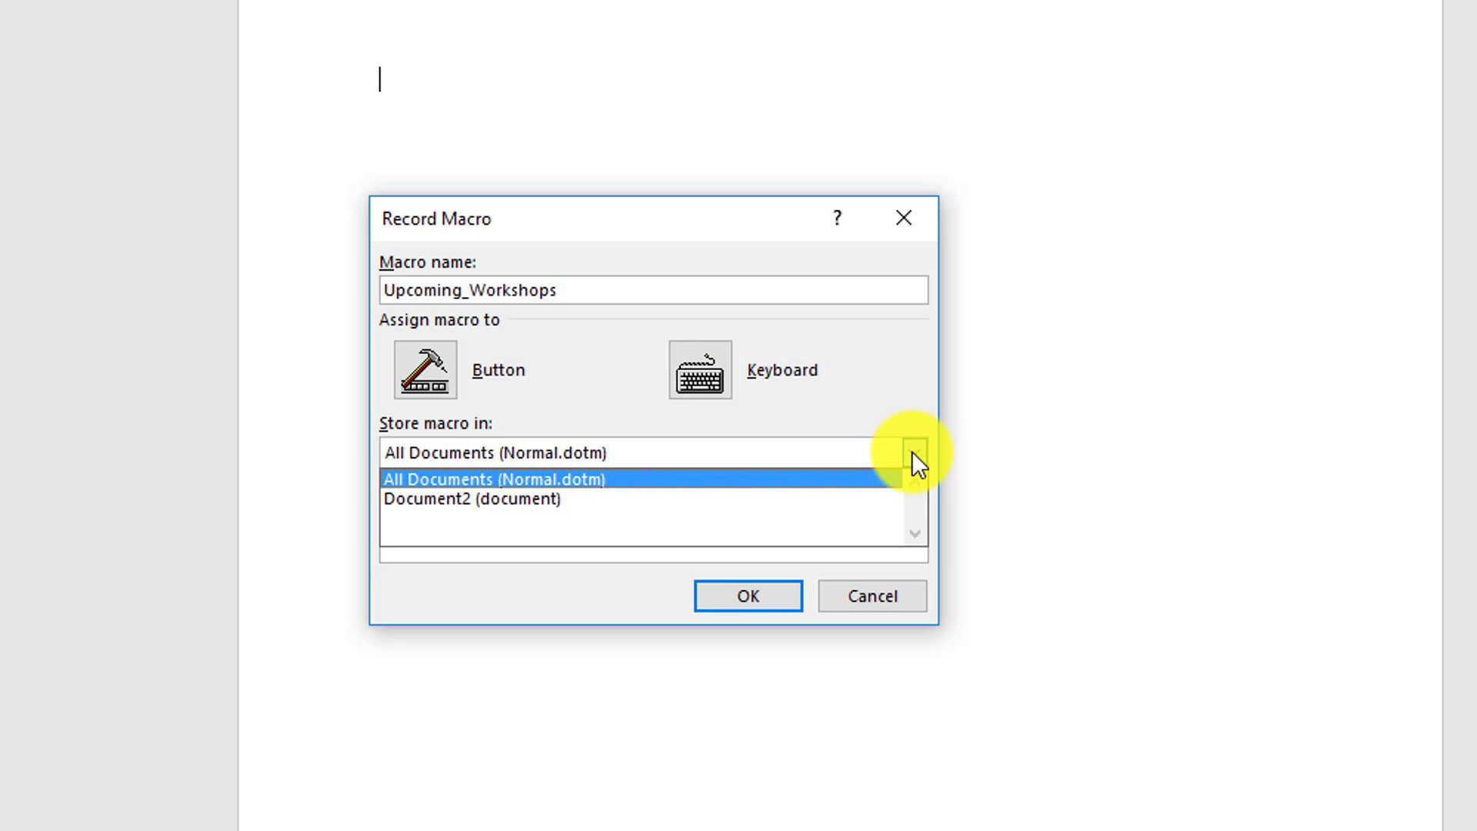
pyautogui.click(913, 453)
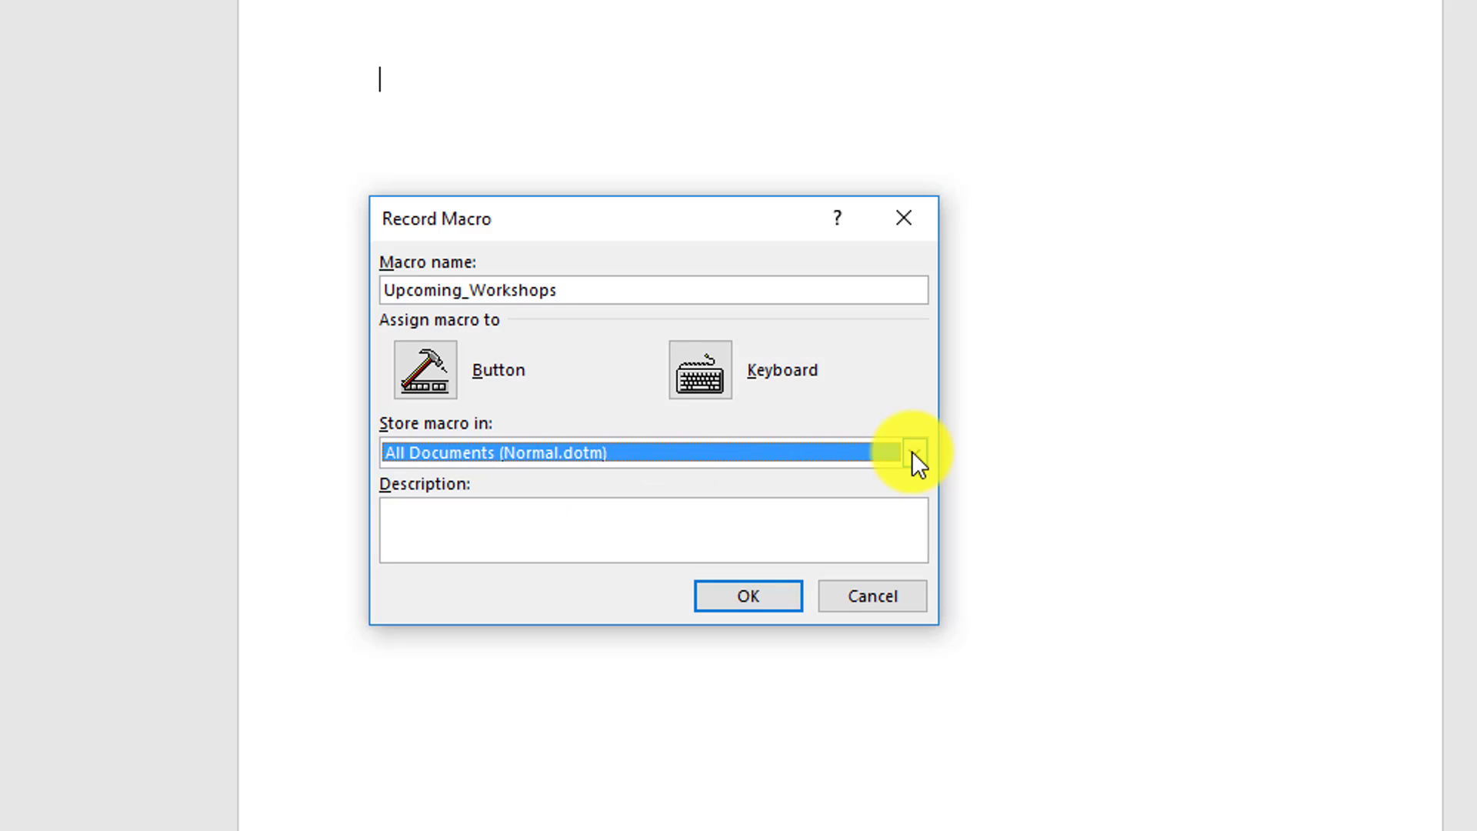
pyautogui.click(694, 537)
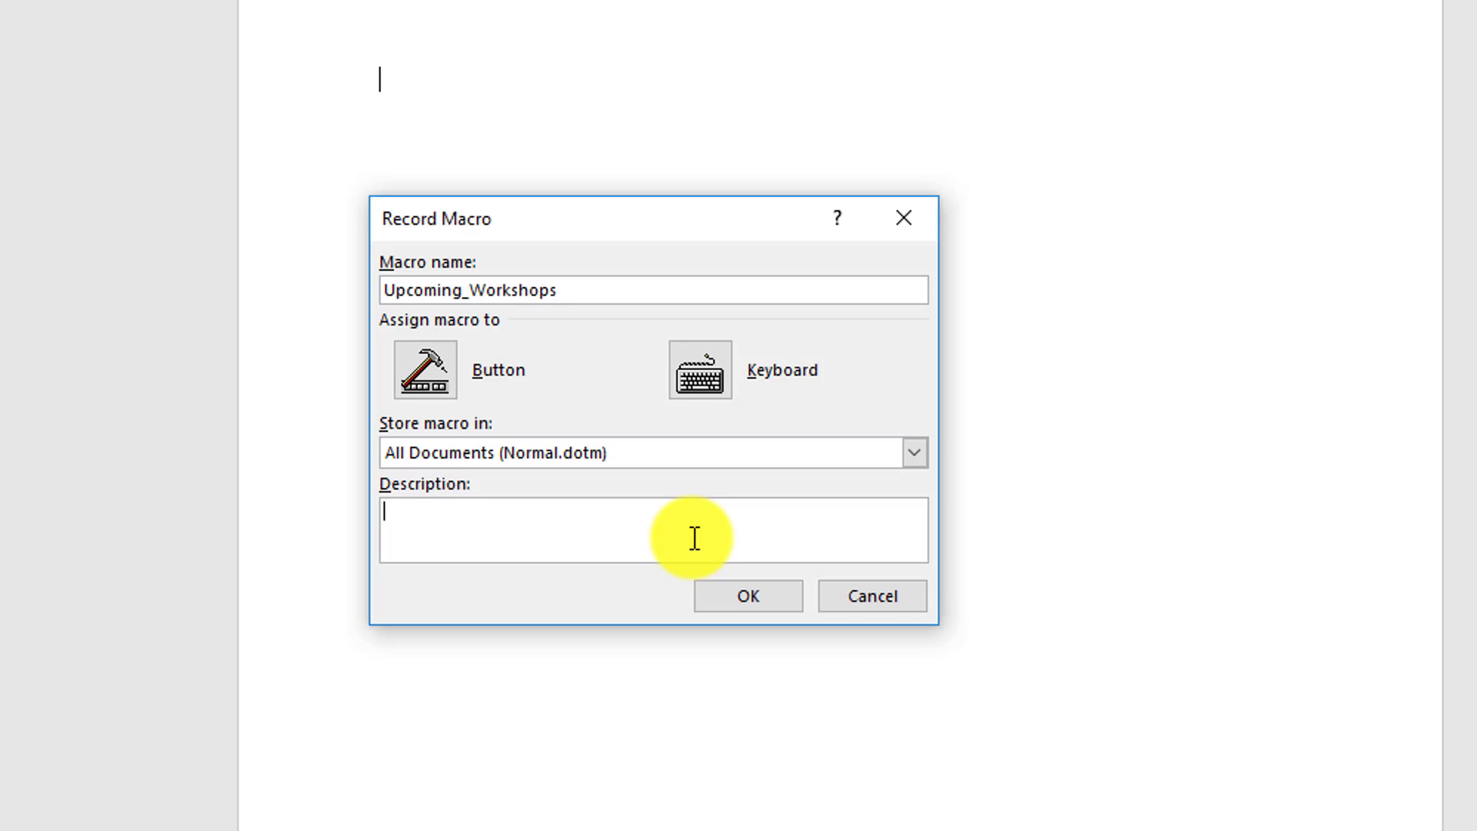
pyautogui.write('Use this table for all coming workshops.')
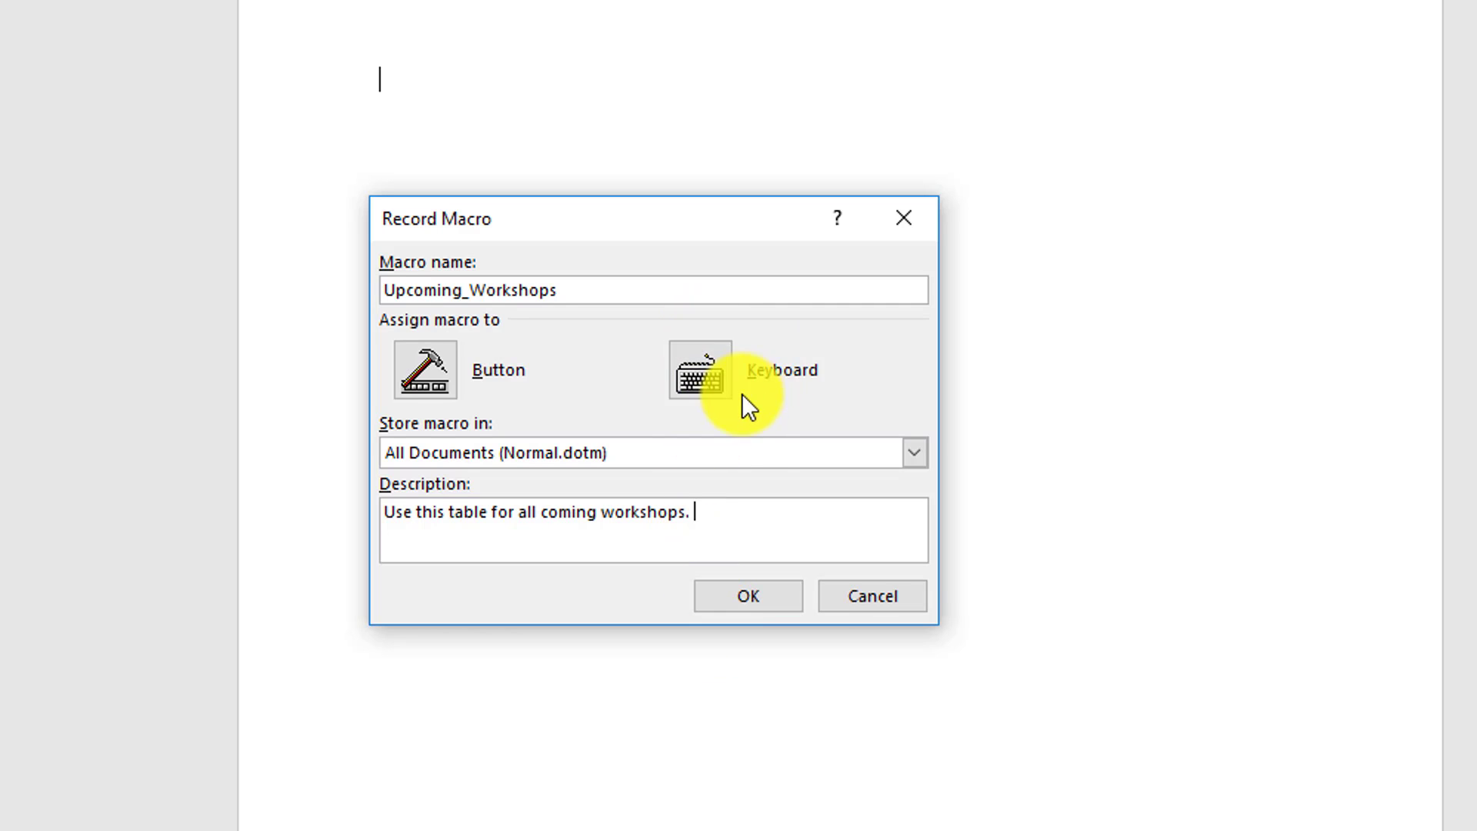
pyautogui.click(720, 369)
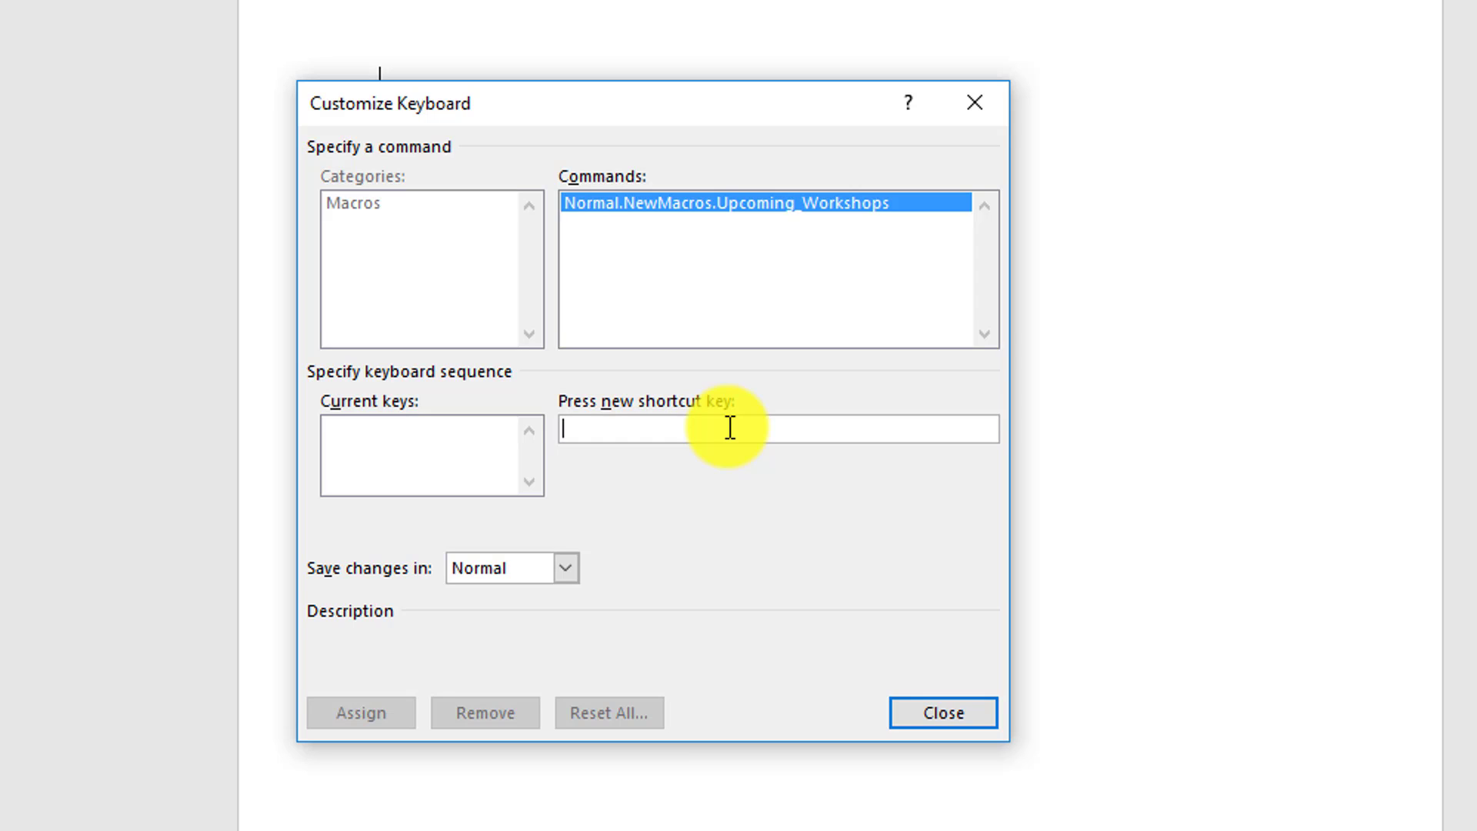
pyautogui.hotkey('ctrl', 't')
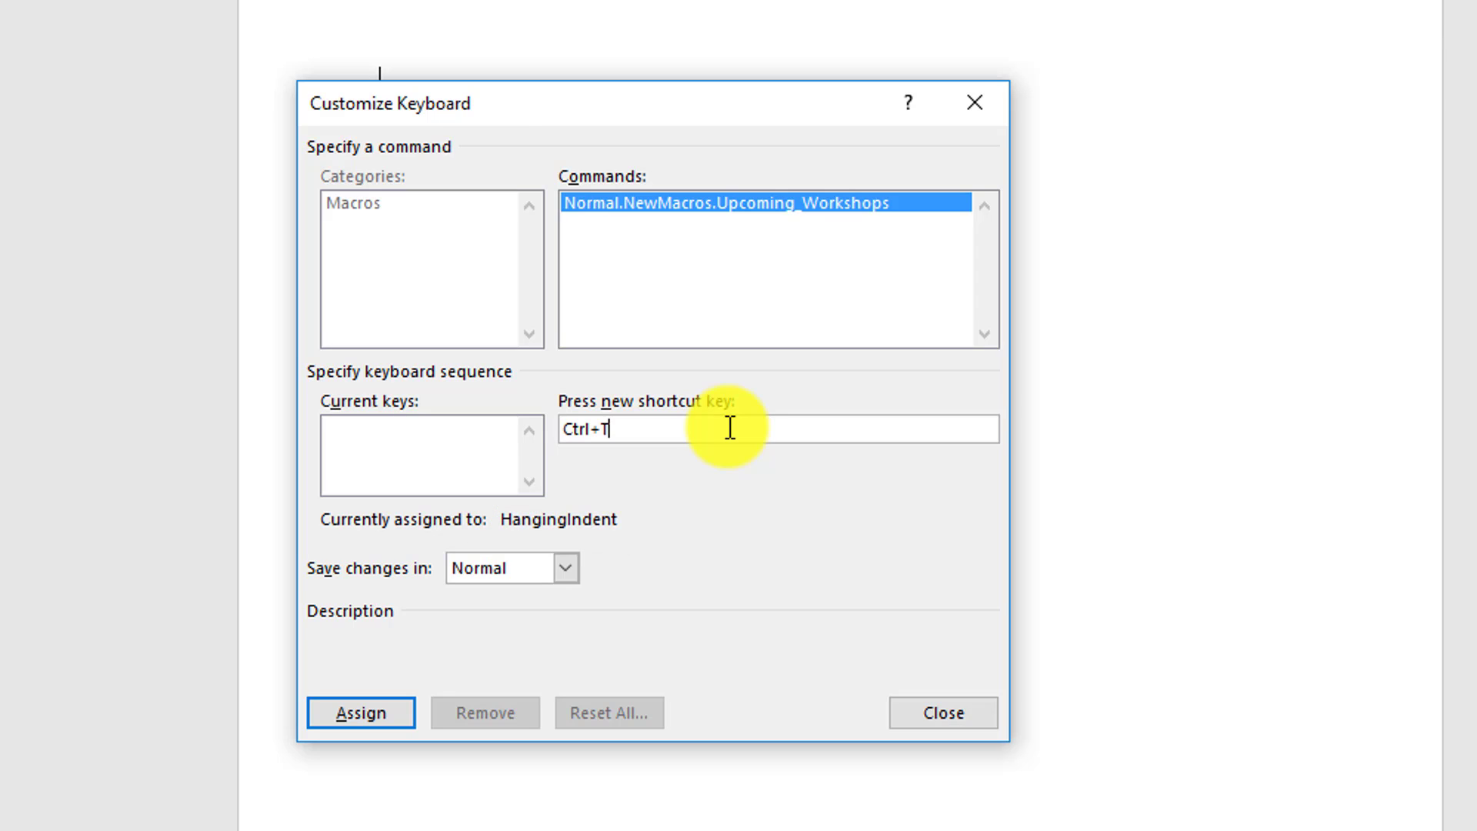
pyautogui.press('BackSpace')
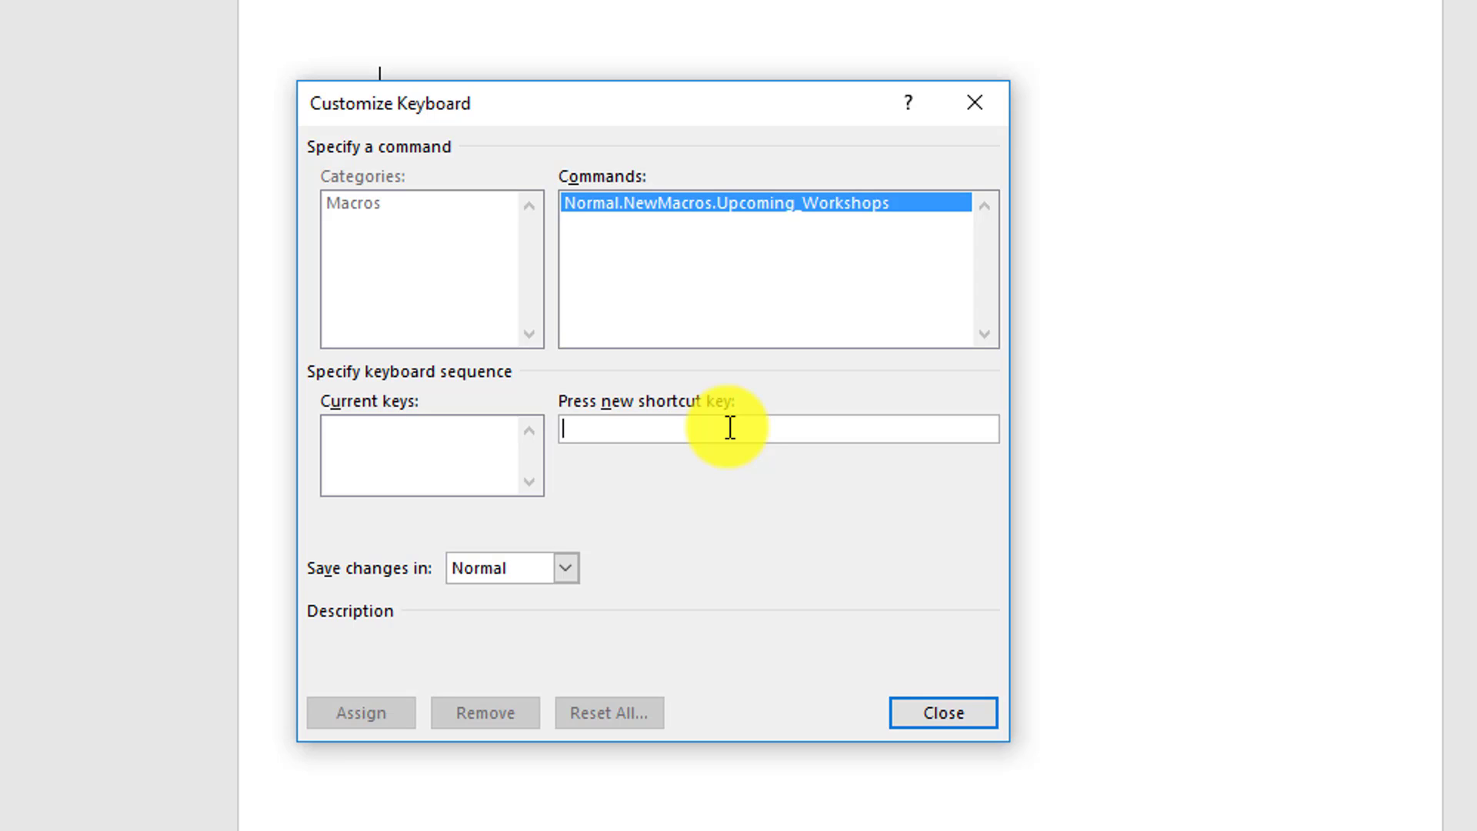
pyautogui.hotkey('ctrl', 'alt', 't')
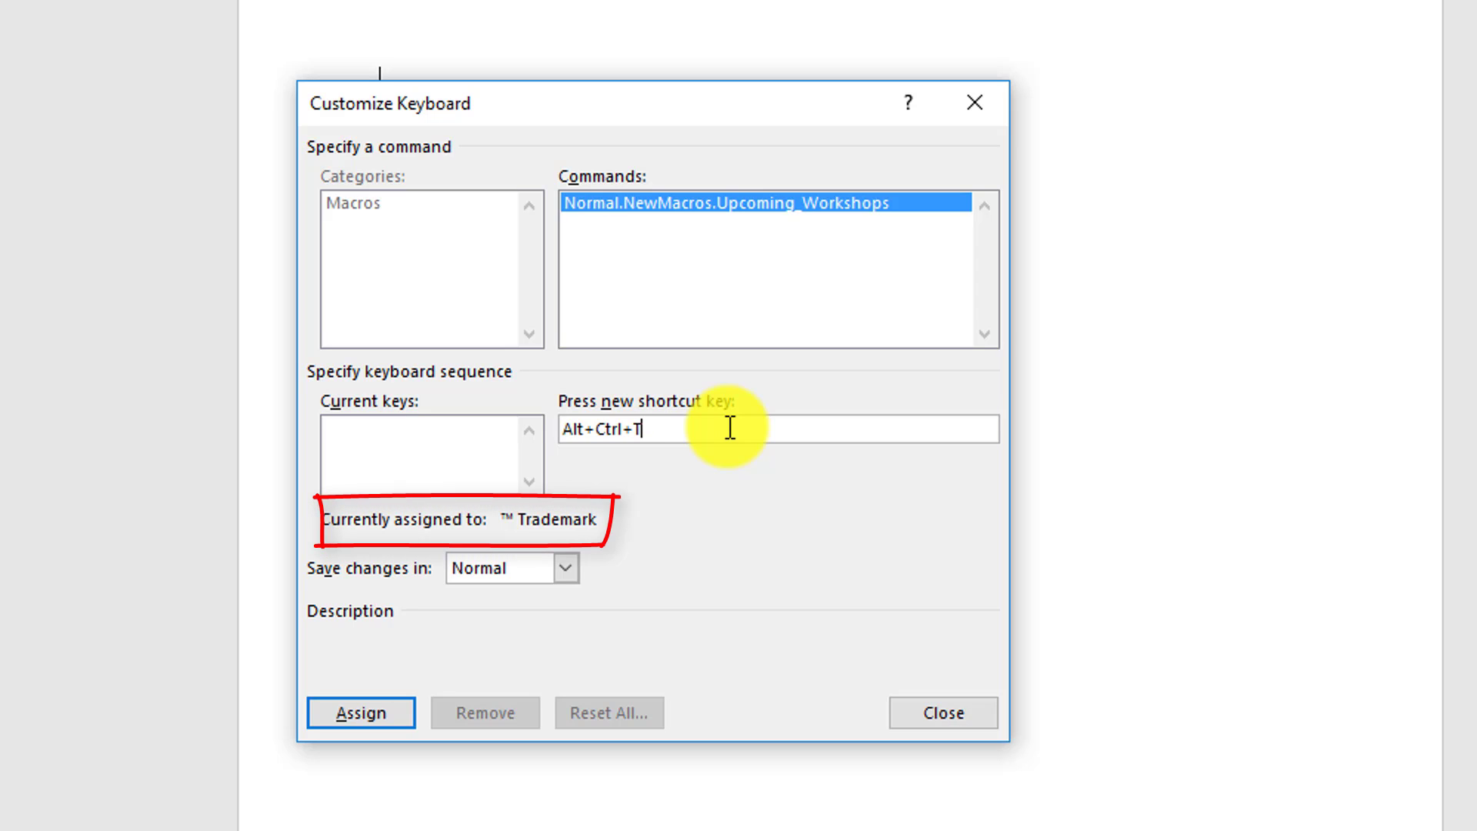
pyautogui.press('BackSpace')
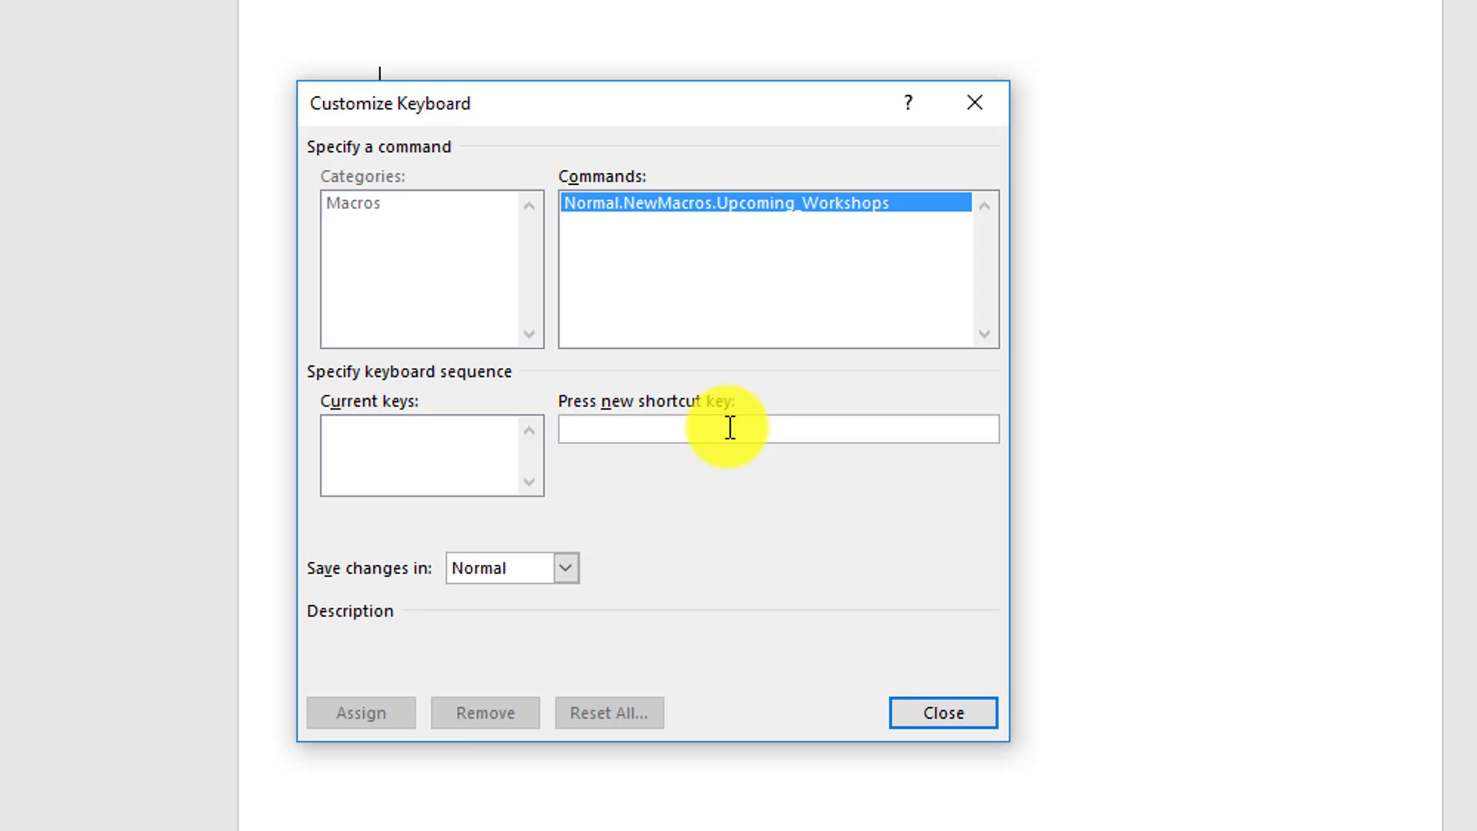
# - Assign Alt+T as the Upcoming_Workshops macro's shortcut key
pyautogui.hotkey('alt', 't')
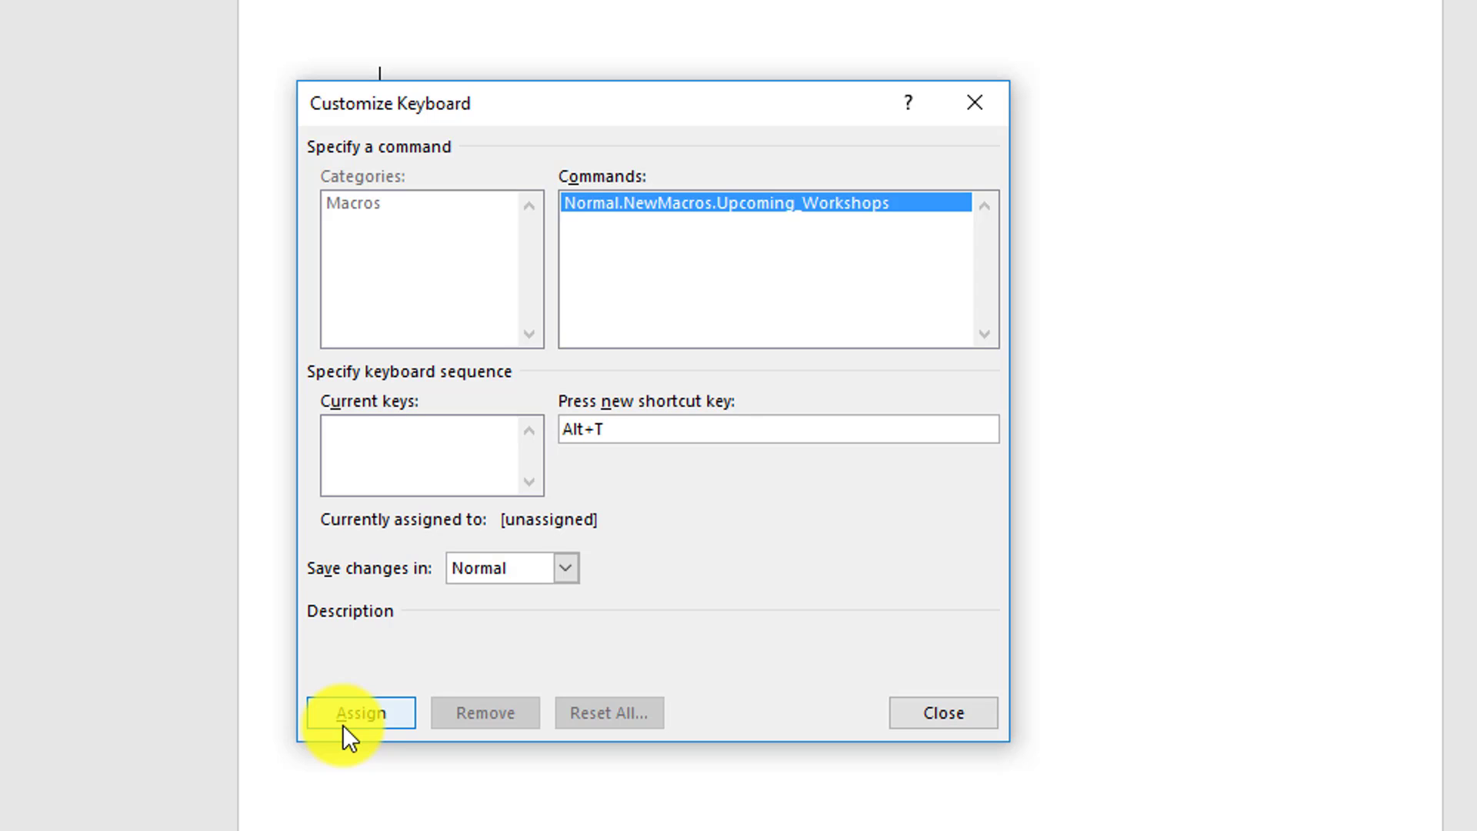
pyautogui.click(343, 725)
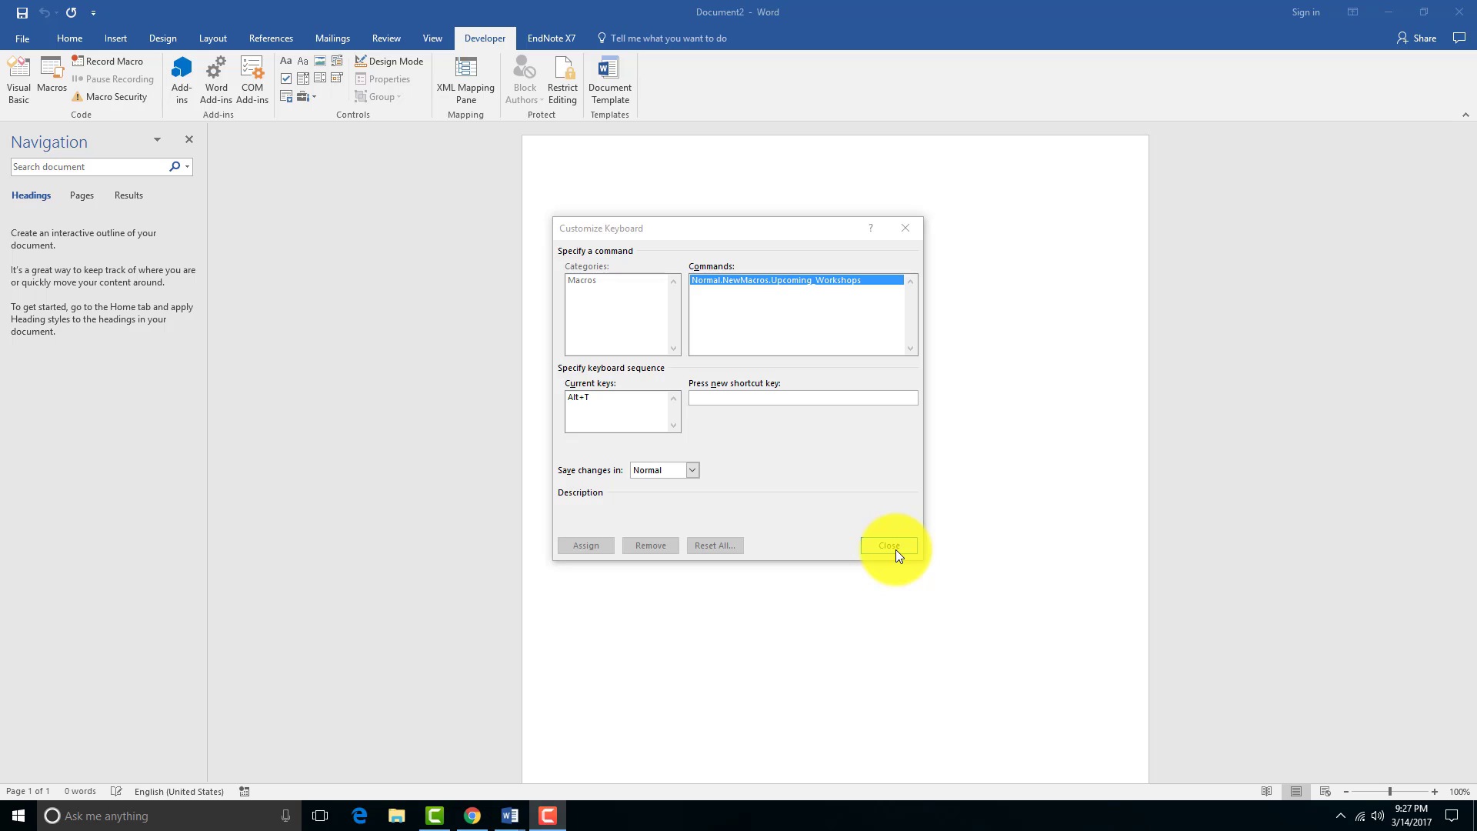
# - Begin recording and insert a 4-column by 7-row table
pyautogui.click(890, 545)
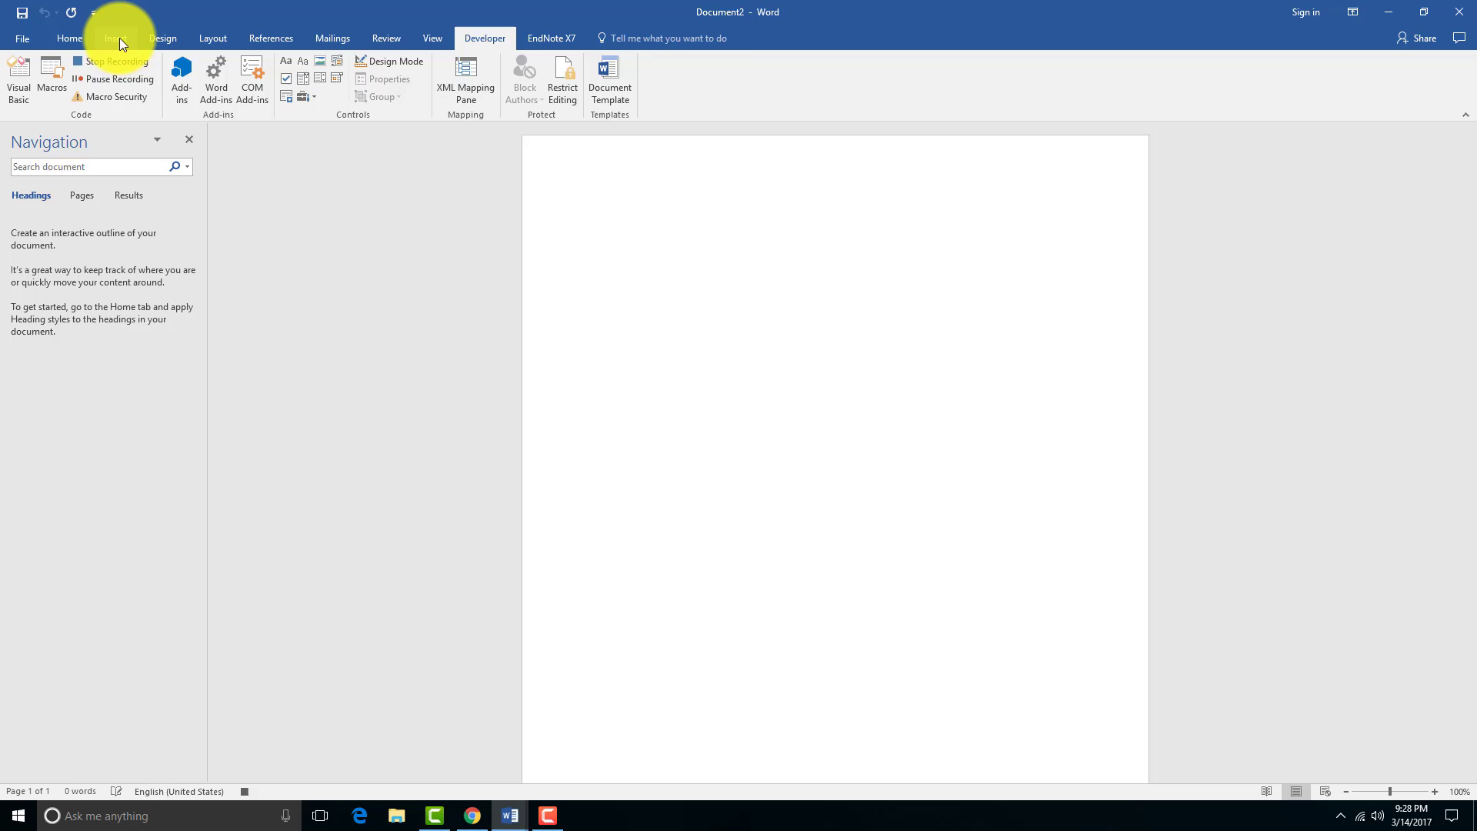
pyautogui.click(118, 39)
pyautogui.click(120, 89)
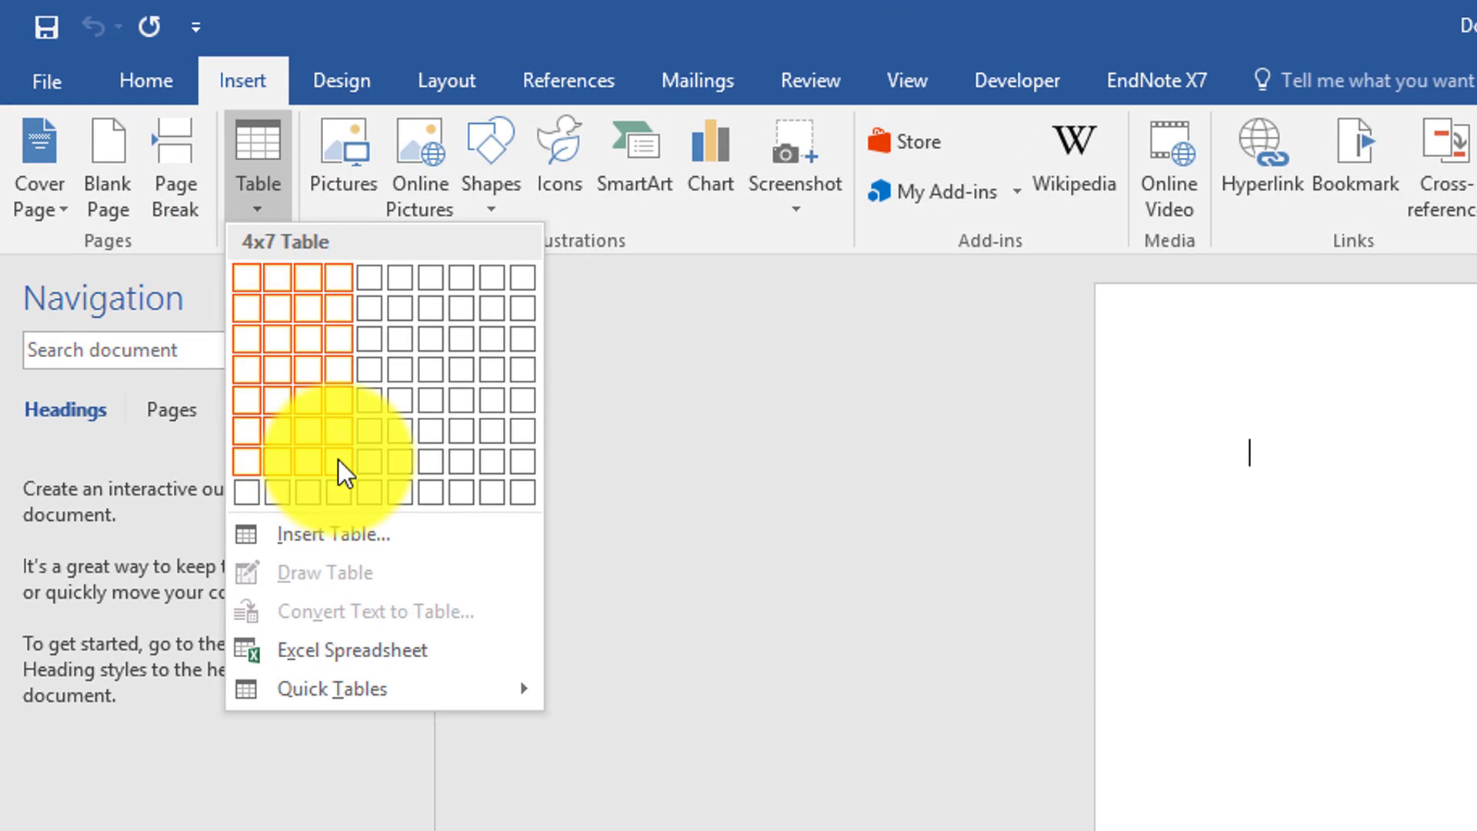
pyautogui.click(338, 460)
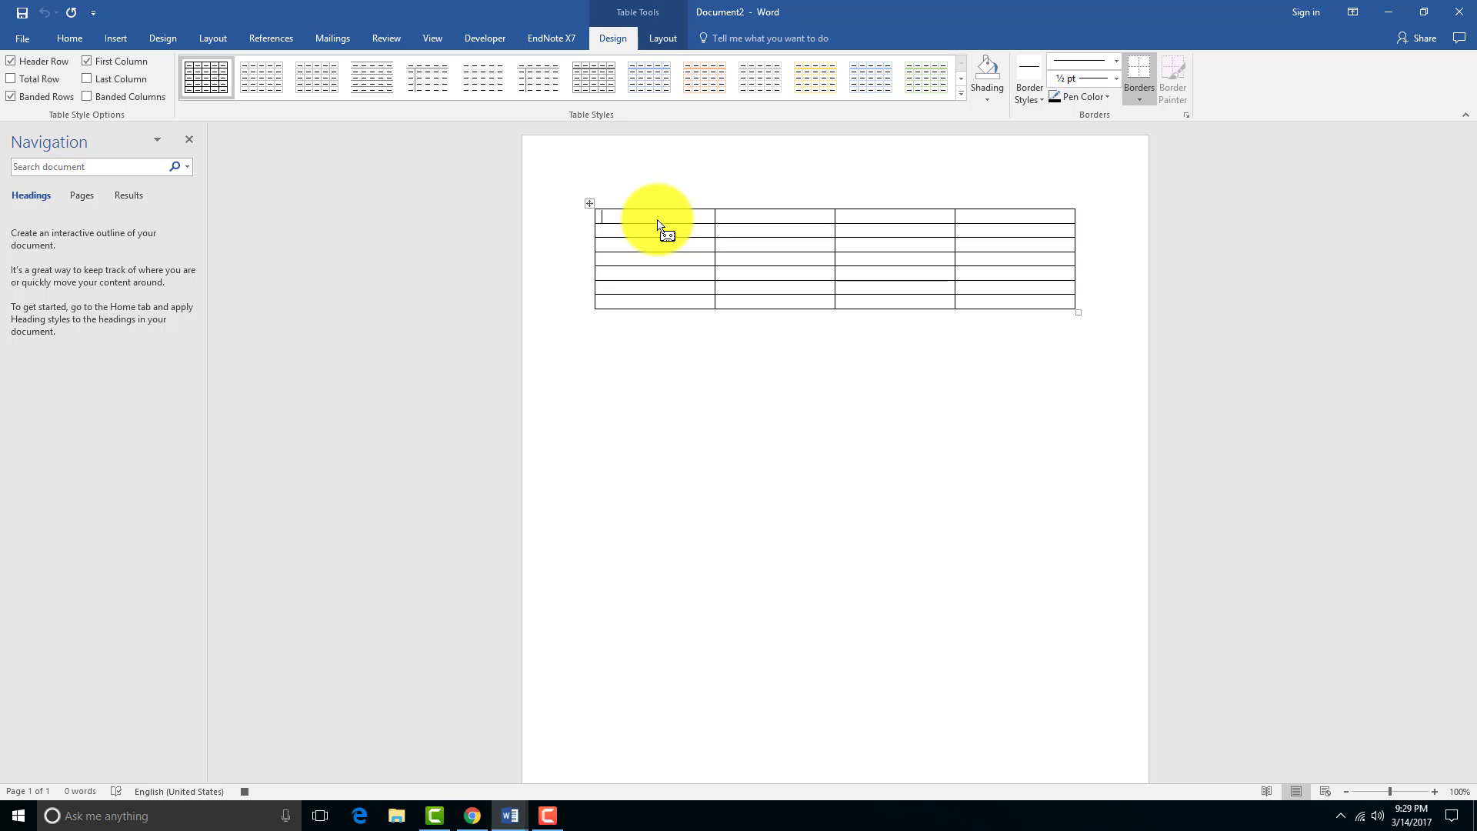
# - Type the header row: Workshop Name, Date, City, Cost
pyautogui.write('Workshop Name')
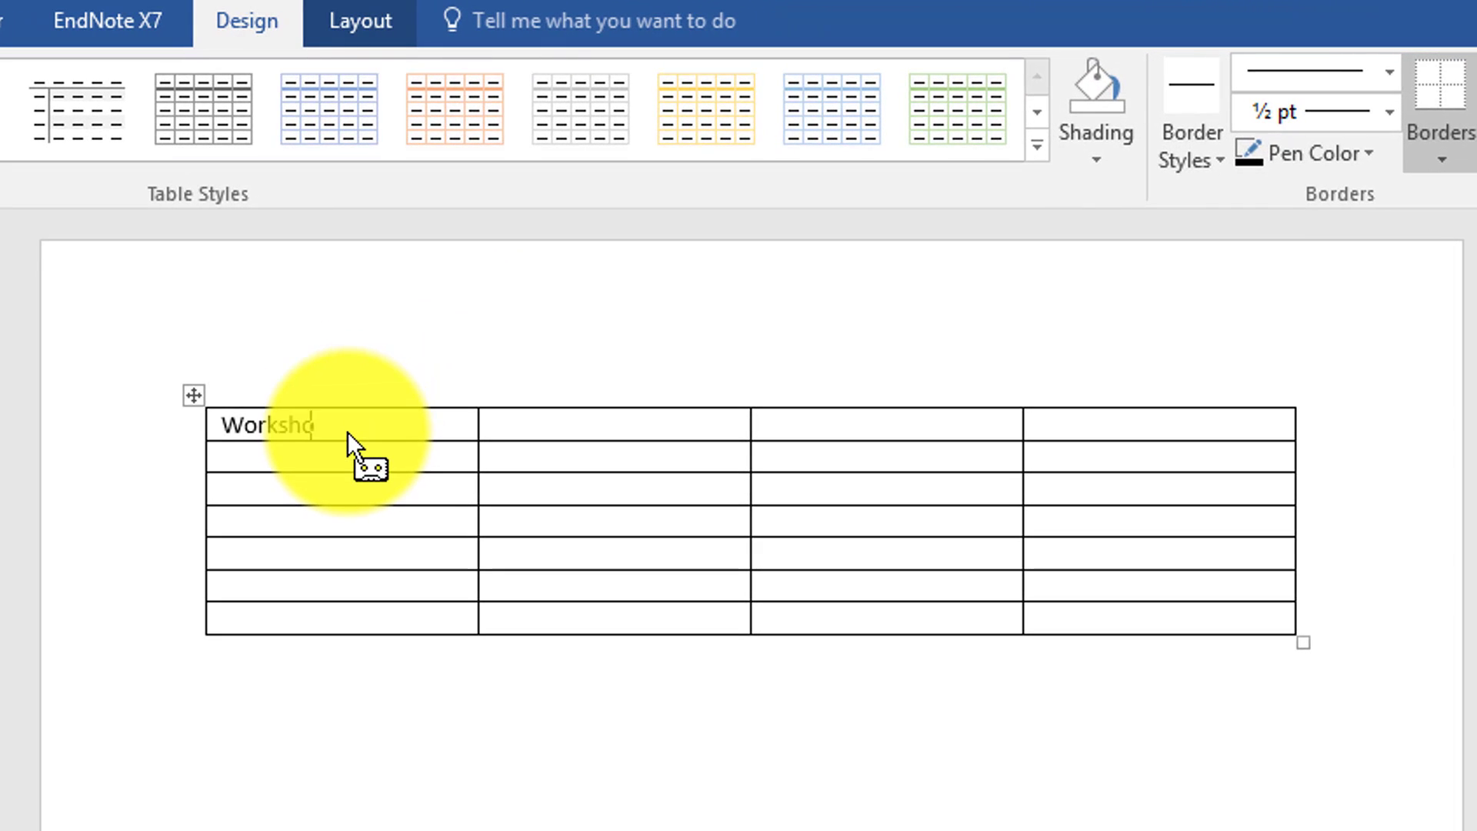
pyautogui.press('Tab')
pyautogui.write('Date')
pyautogui.press('Tab')
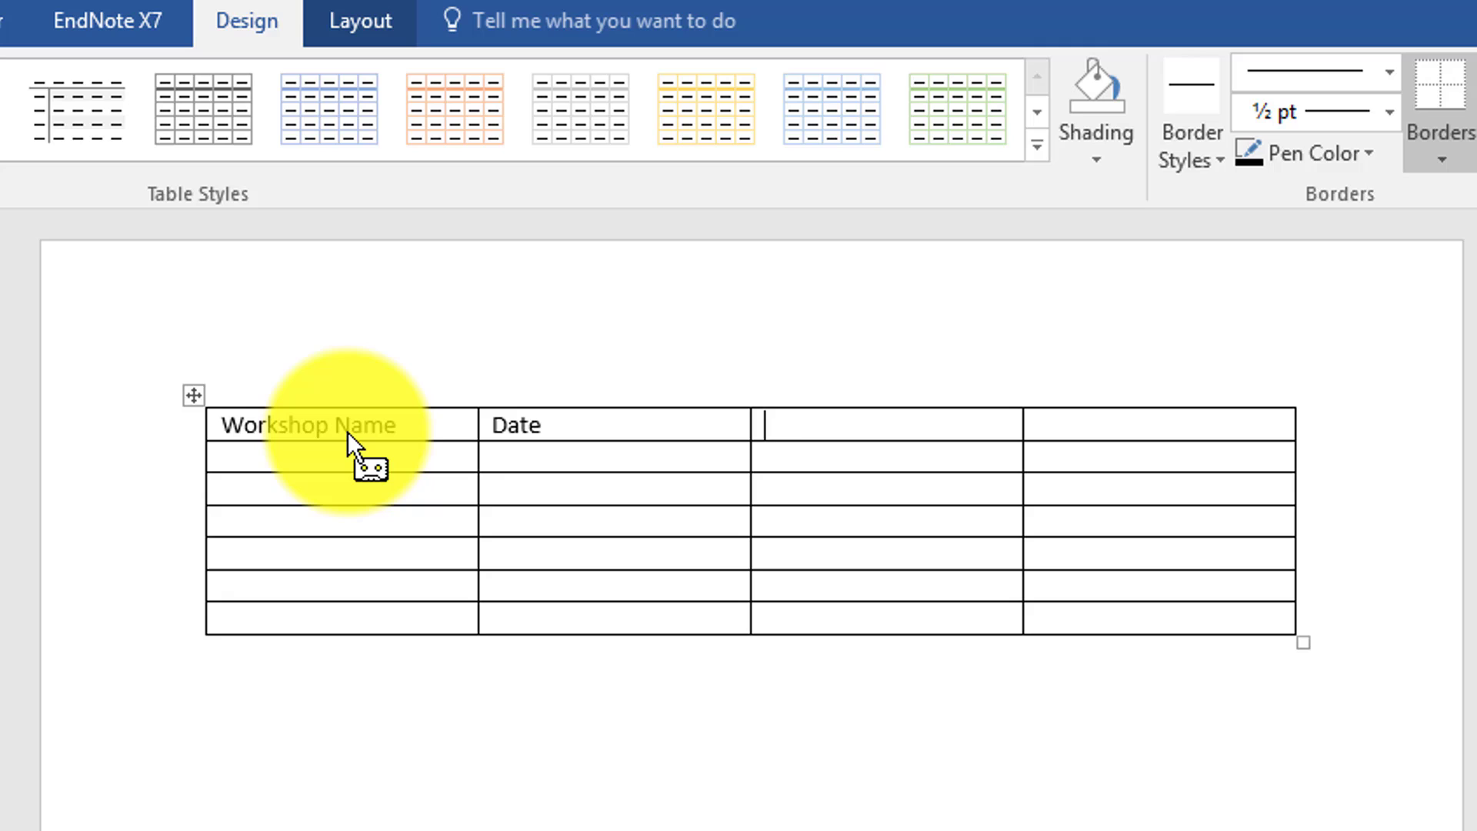
pyautogui.write('City')
pyautogui.press('Tab')
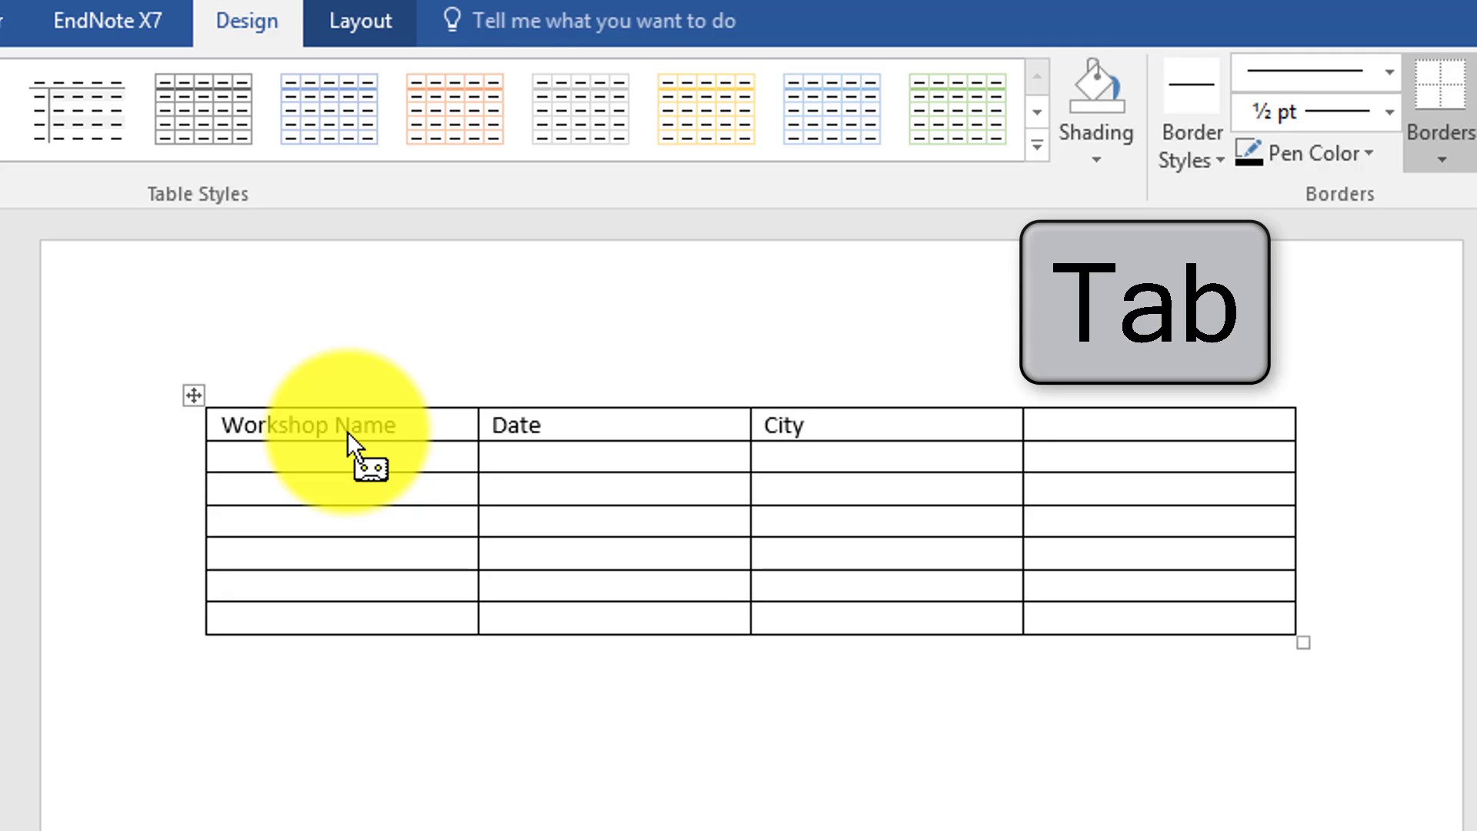
pyautogui.write('Cost')
pyautogui.press('Tab')
# - Add rows Word 2013 (February 2013, 20XX, San-Antonio, TX, $495) and Excel 2013 (March 12, 20XX, Dallas, TX, $495)
pyautogui.write('Word 2013')
pyautogui.press('Tab')
pyautogui.write('February 2013, 20XX')
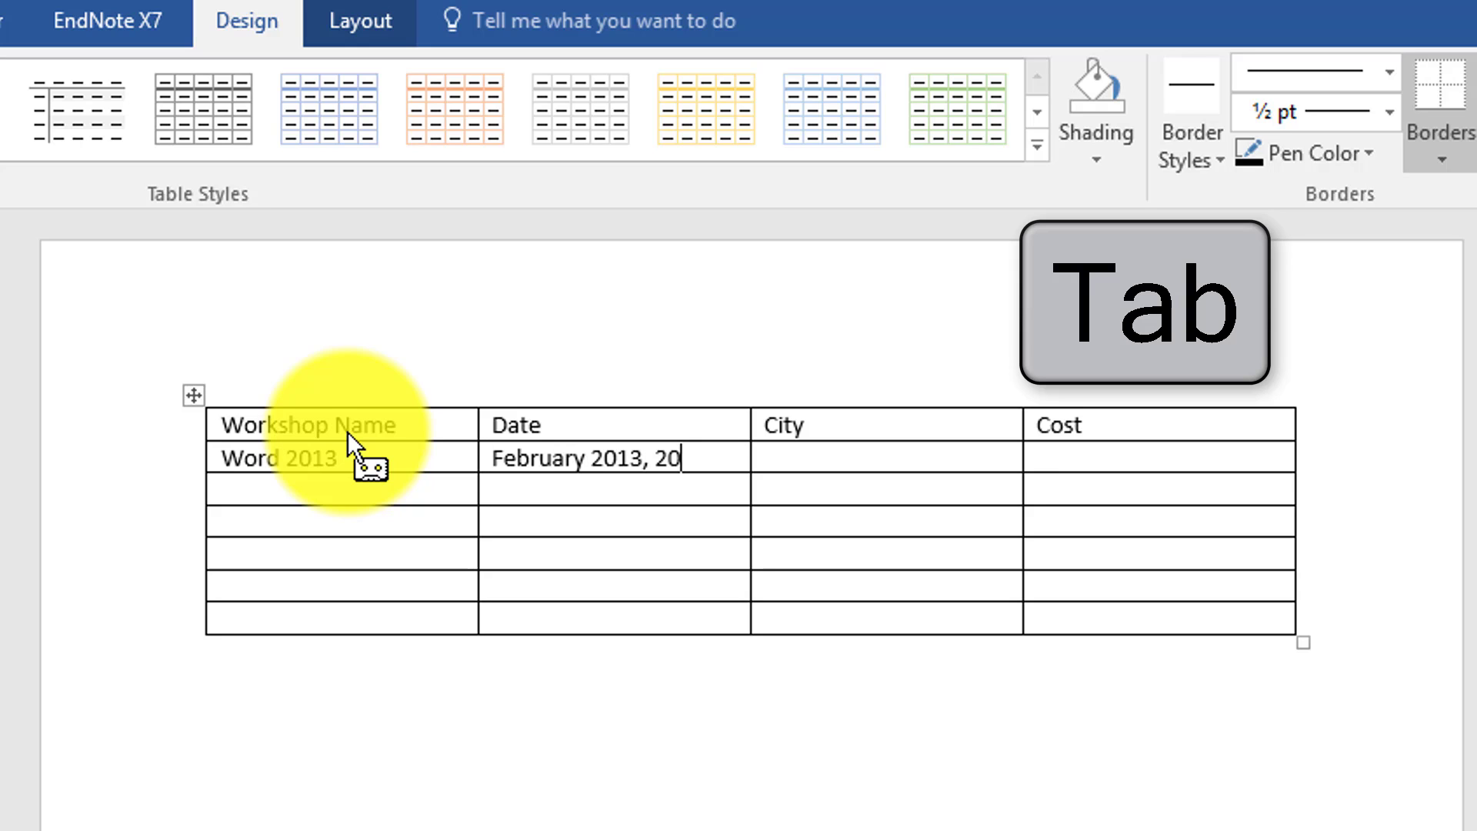
pyautogui.press('Tab')
pyautogui.write('San-Antonio, TX')
pyautogui.press('Tab')
pyautogui.write('$495')
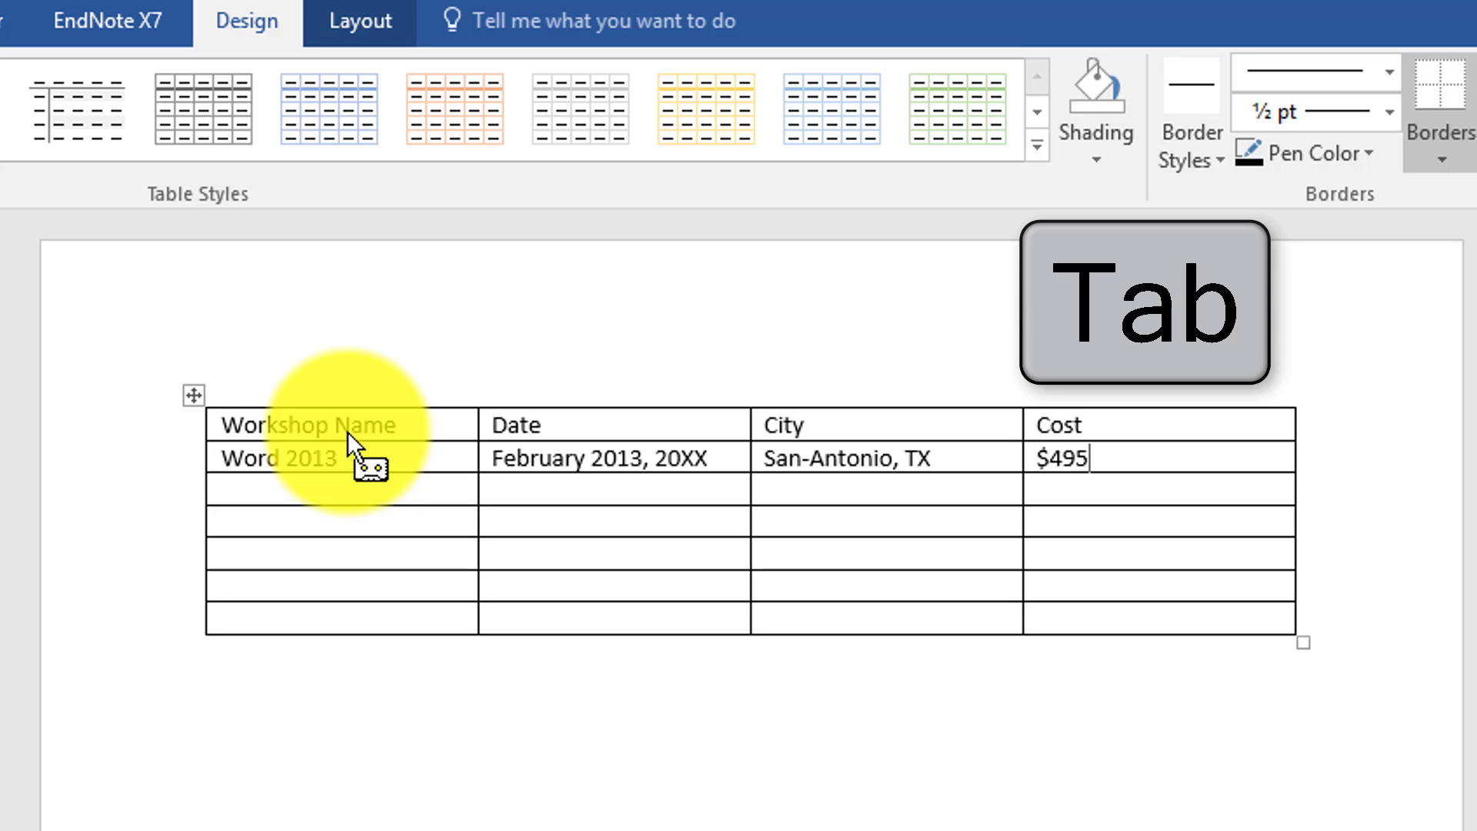
pyautogui.press('Tab')
pyautogui.write('Excel 2013')
pyautogui.press('Tab')
pyautogui.write('March 12 20XX')
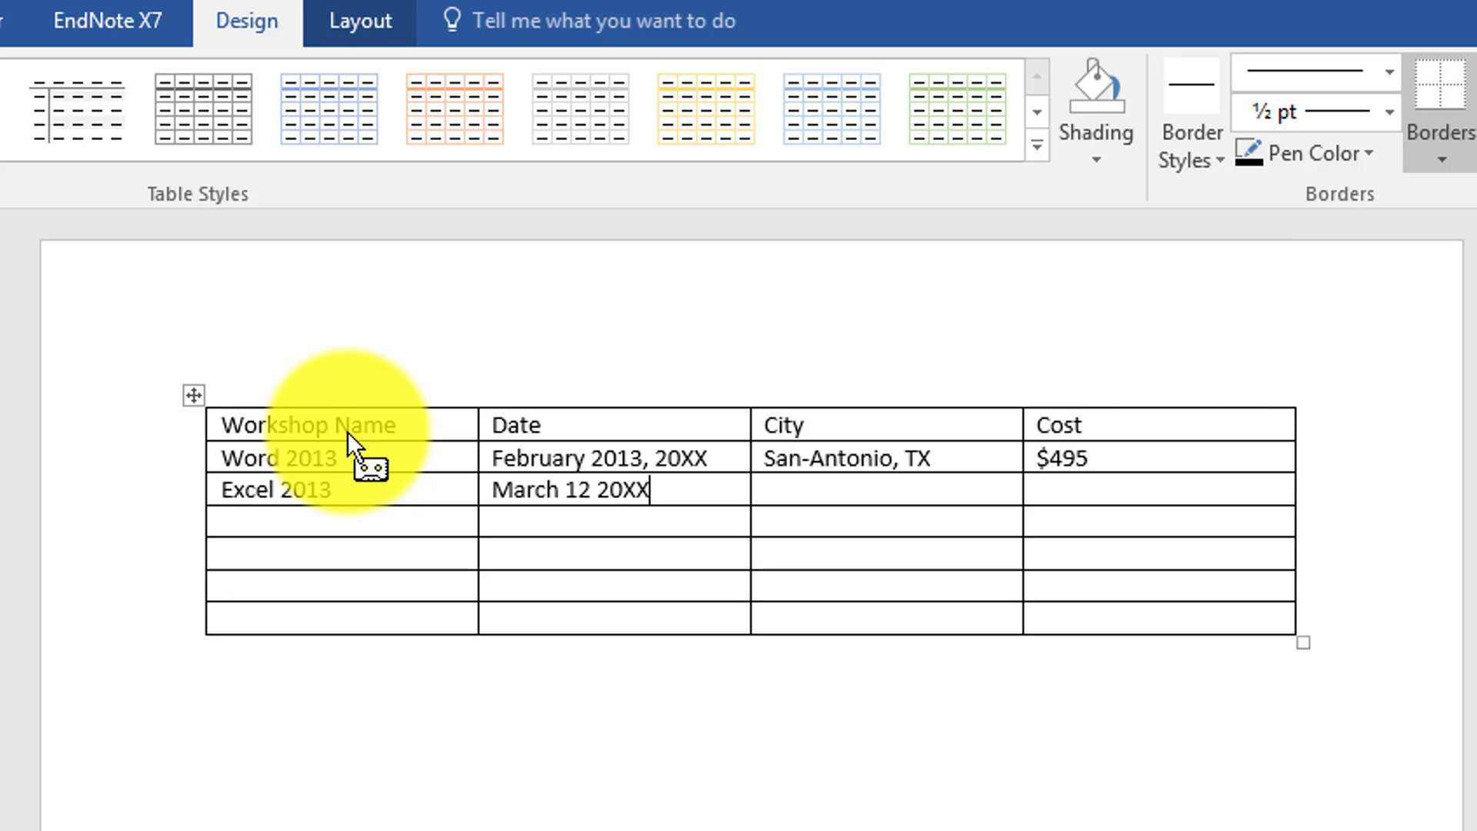
pyautogui.press('Left')
pyautogui.press('Left')
pyautogui.press('Left')
pyautogui.press('Left')
pyautogui.press('Left')
pyautogui.write(',')
pyautogui.press('Tab')
pyautogui.write('Dallas, TX')
pyautogui.press('Tab')
pyautogui.write('$4')
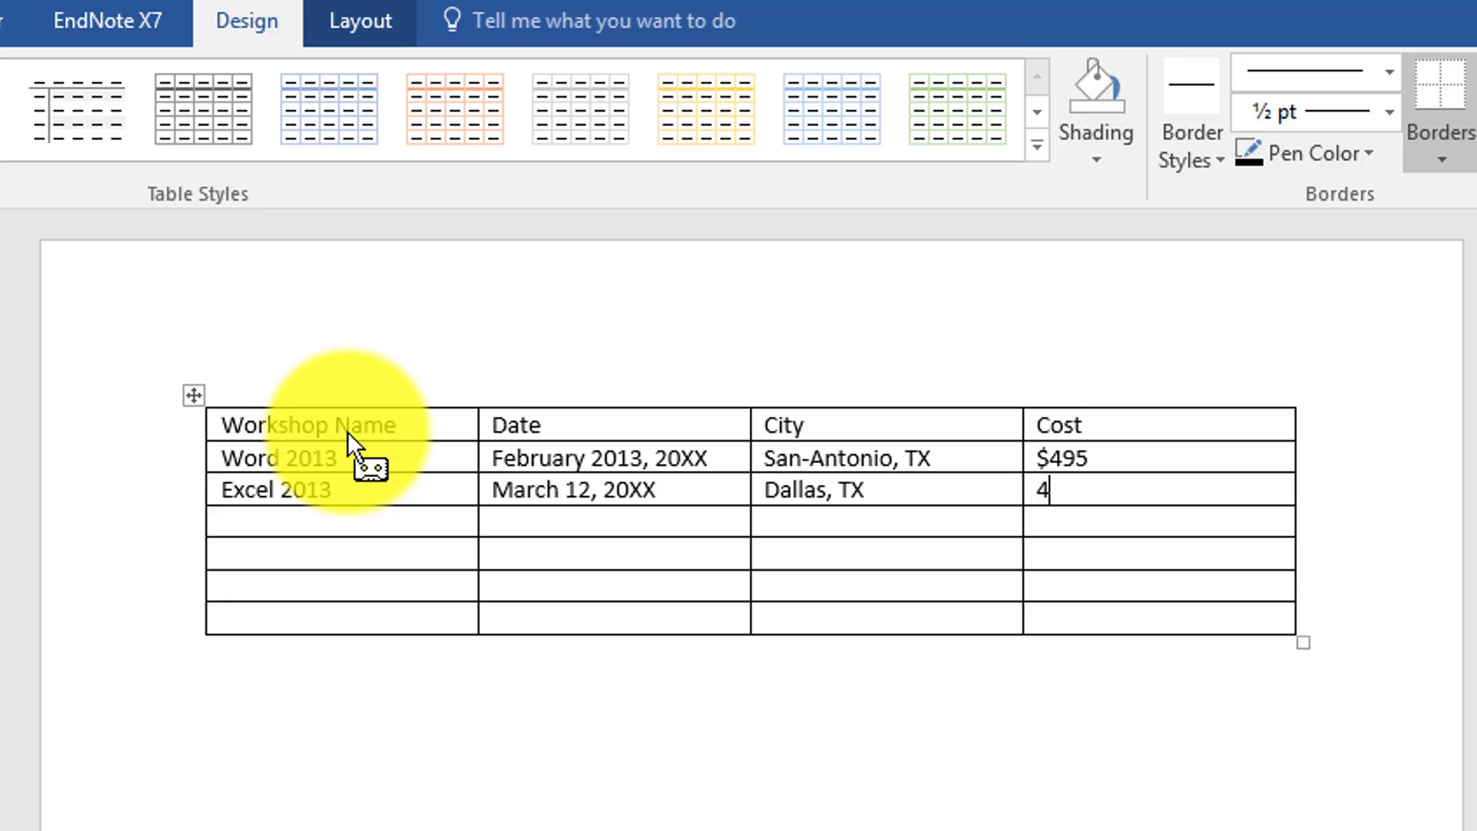
pyautogui.write('95')
# - Add rows PowerPoint 2013 (April 28, 20XX, Frisko, TX, $495) and Access 2013 (May 15, 20XX, San Antonio, TX)
pyautogui.press('Tab')
pyautogui.write('PowerPoint 2013')
pyautogui.press('Tab')
pyautogui.write('April')
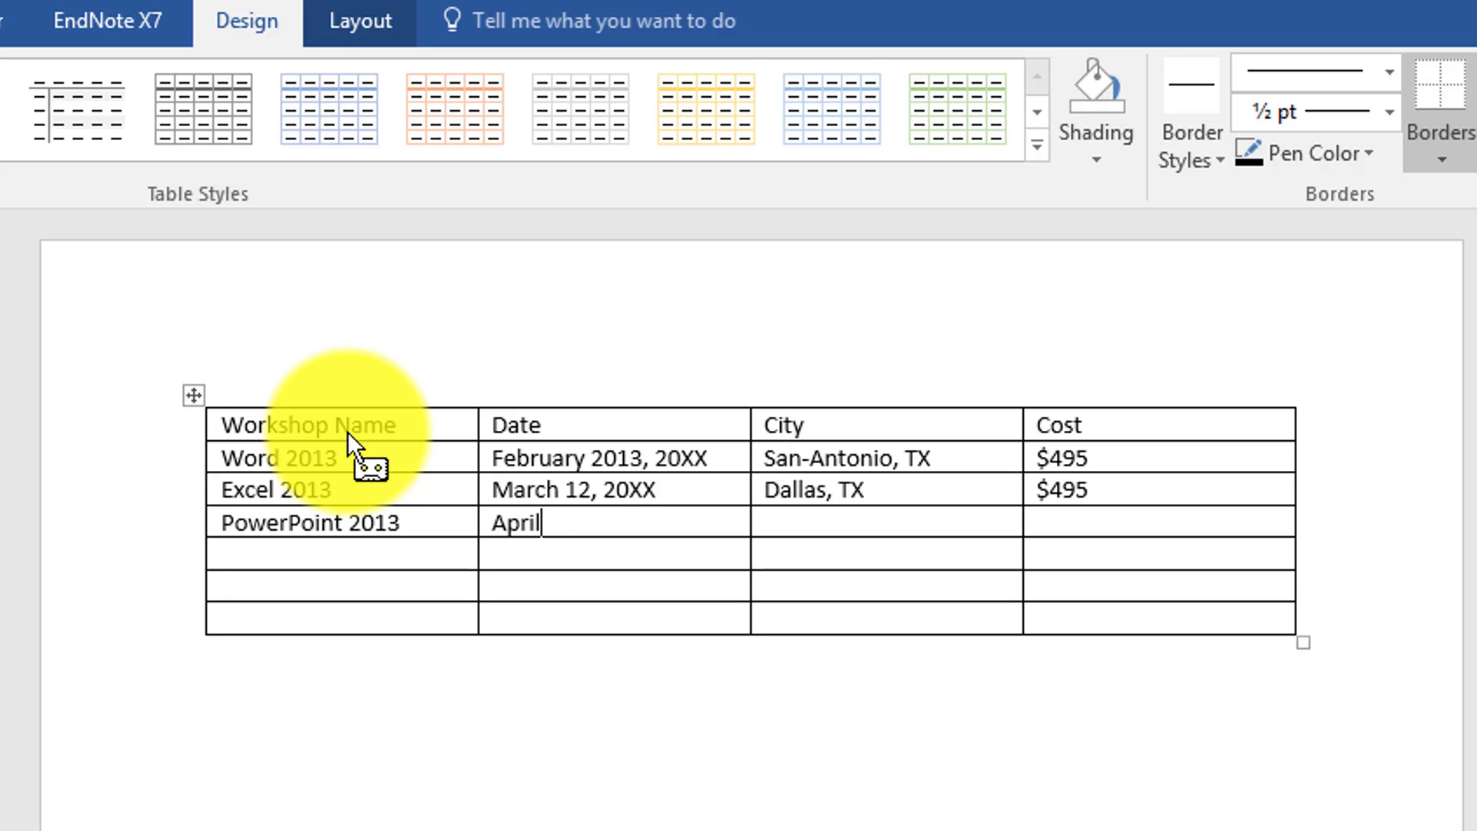
pyautogui.write(' 28, 20XX')
pyautogui.press('Tab')
pyautogui.write('Frisko, TX')
pyautogui.press('Tab')
pyautogui.write('$4')
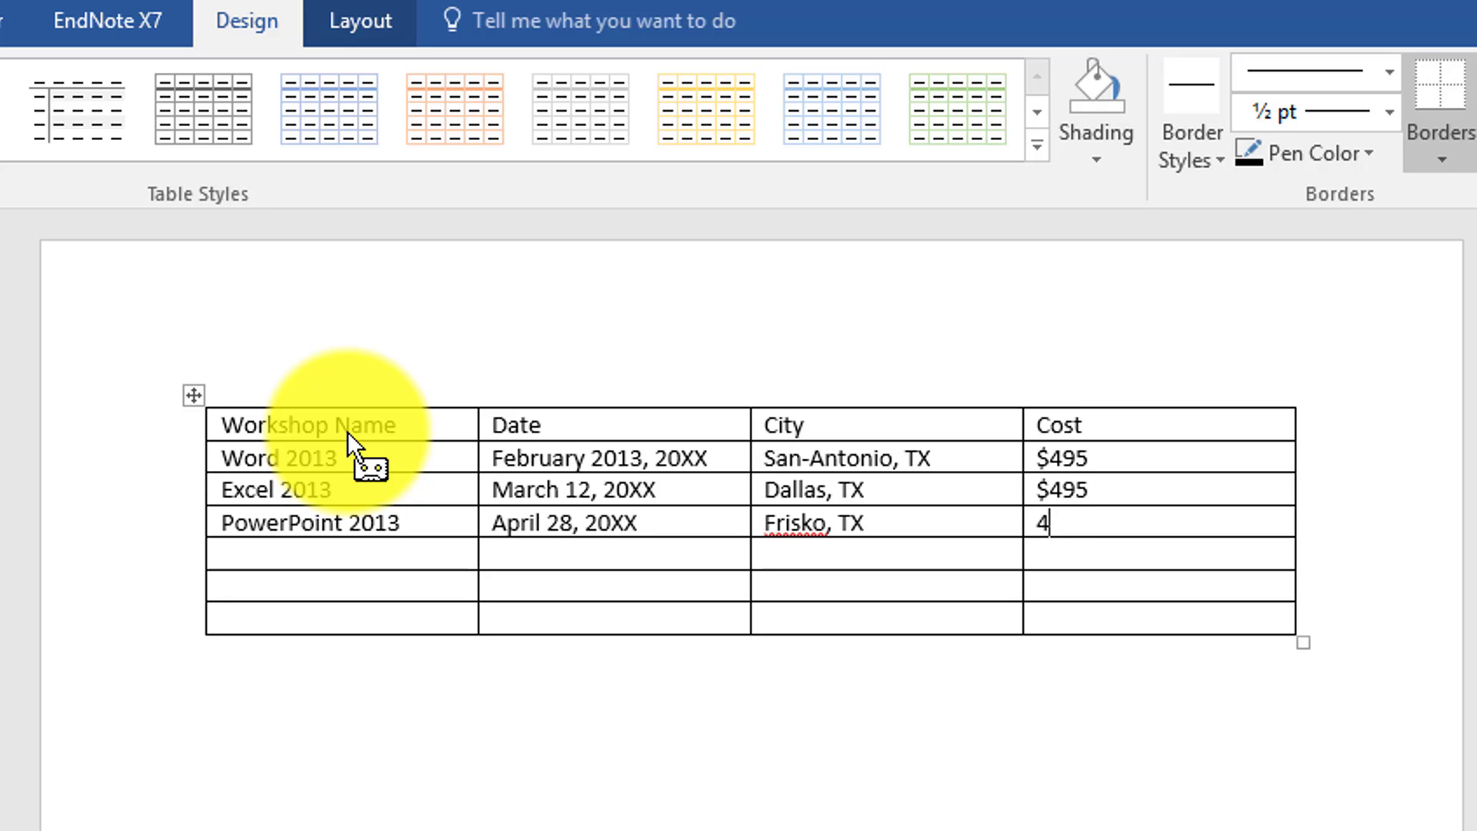
pyautogui.write('95')
pyautogui.press('Tab')
pyautogui.write('Access 2013')
pyautogui.press('Tab')
pyautogui.write('May 15, 20XX')
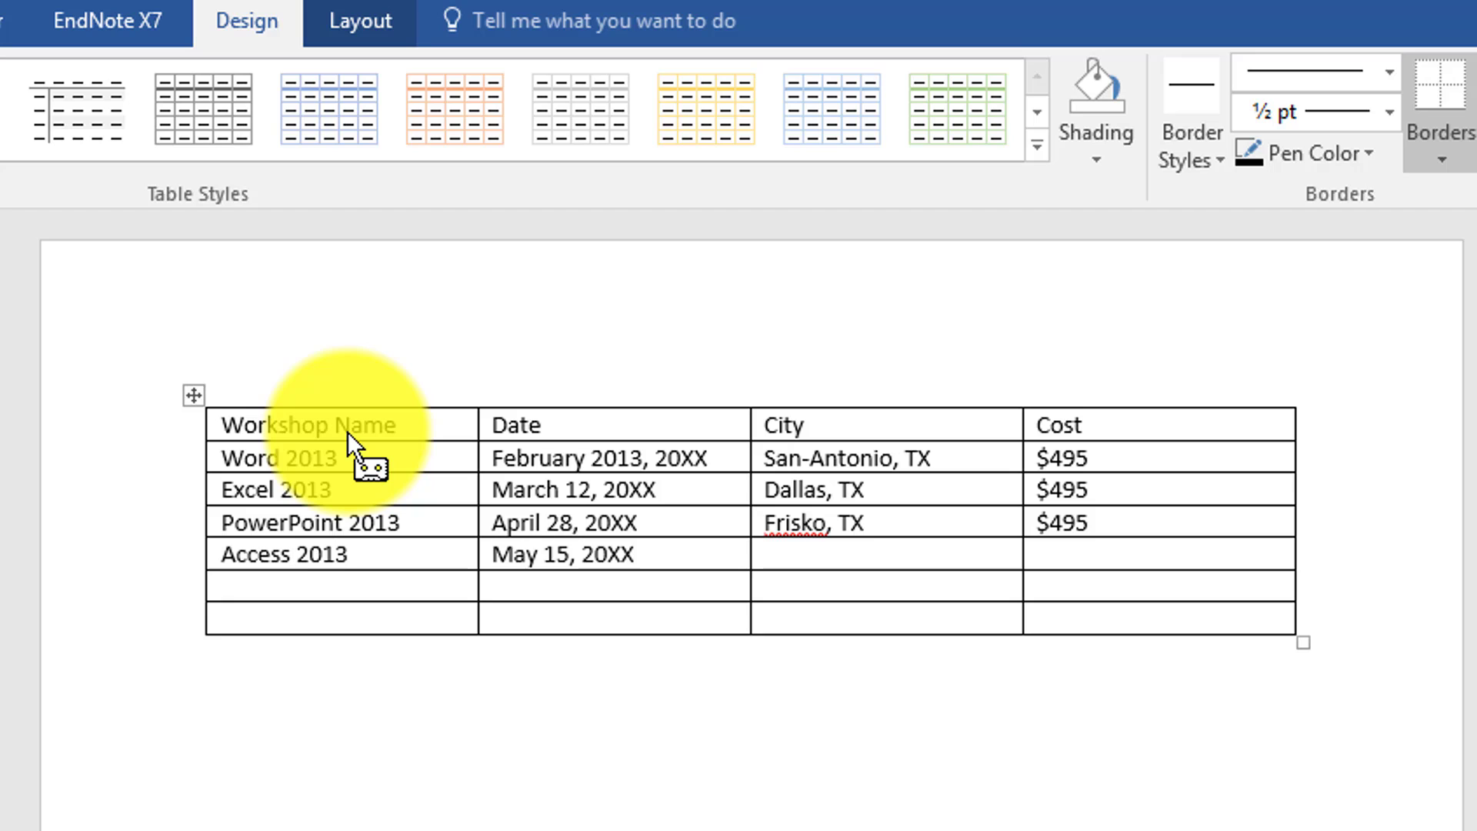
pyautogui.press('Tab')
pyautogui.write('San Antonio, TX')
pyautogui.press('Tab')
# - Add rows Outlook 2013 (June 11, 20XX, Austin, TX) and MOS Exams (July 30, 20XX, San Antonio, TX, $650)
pyautogui.write('$495')
pyautogui.press('Tab')
pyautogui.write('Outlook 2013')
pyautogui.press('Tab')
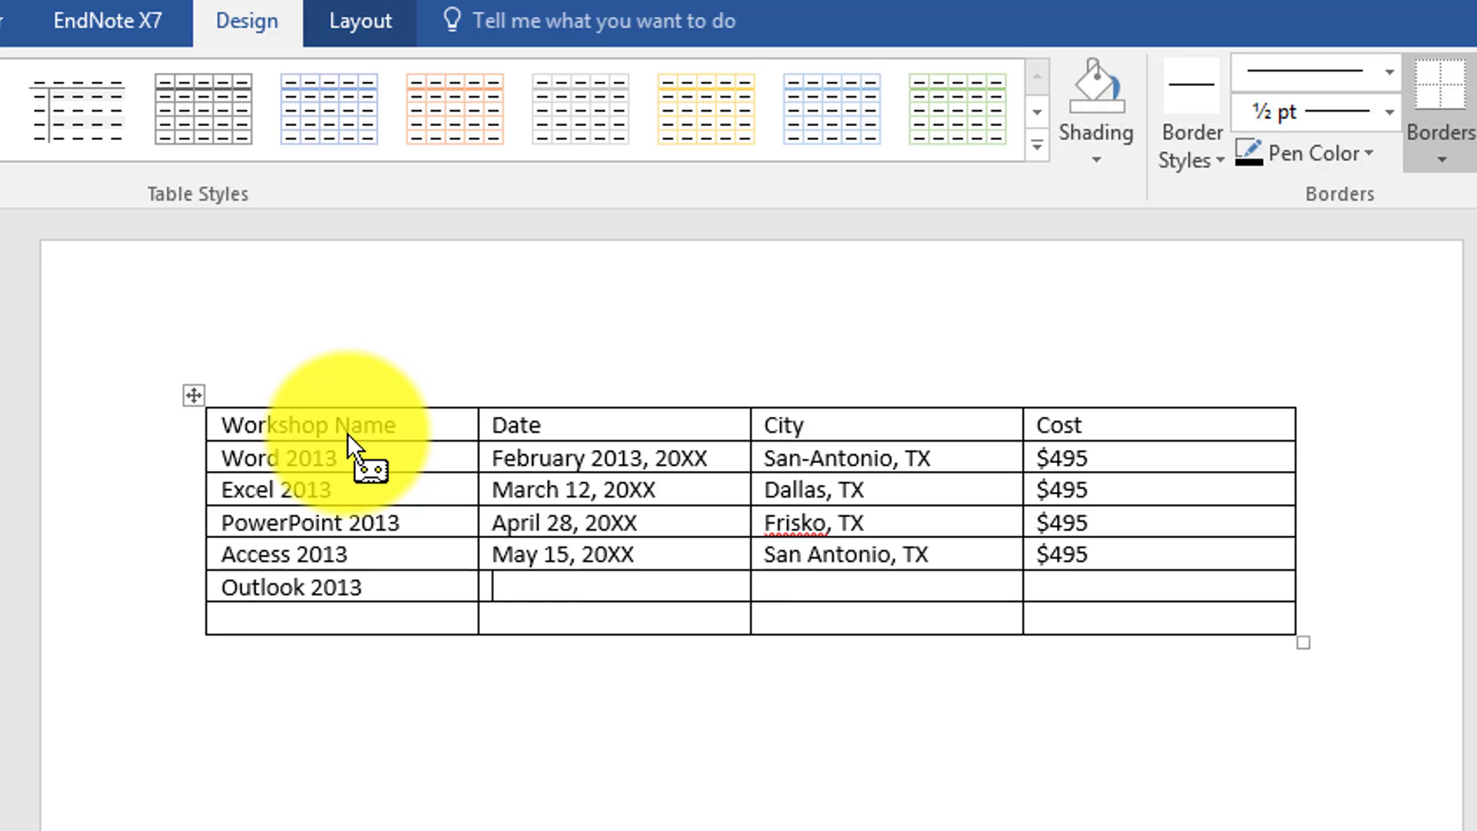
pyautogui.write('June 11, 20XX')
pyautogui.press('Tab')
pyautogui.write('Austin, TX')
pyautogui.press('Tab')
pyautogui.write('$495')
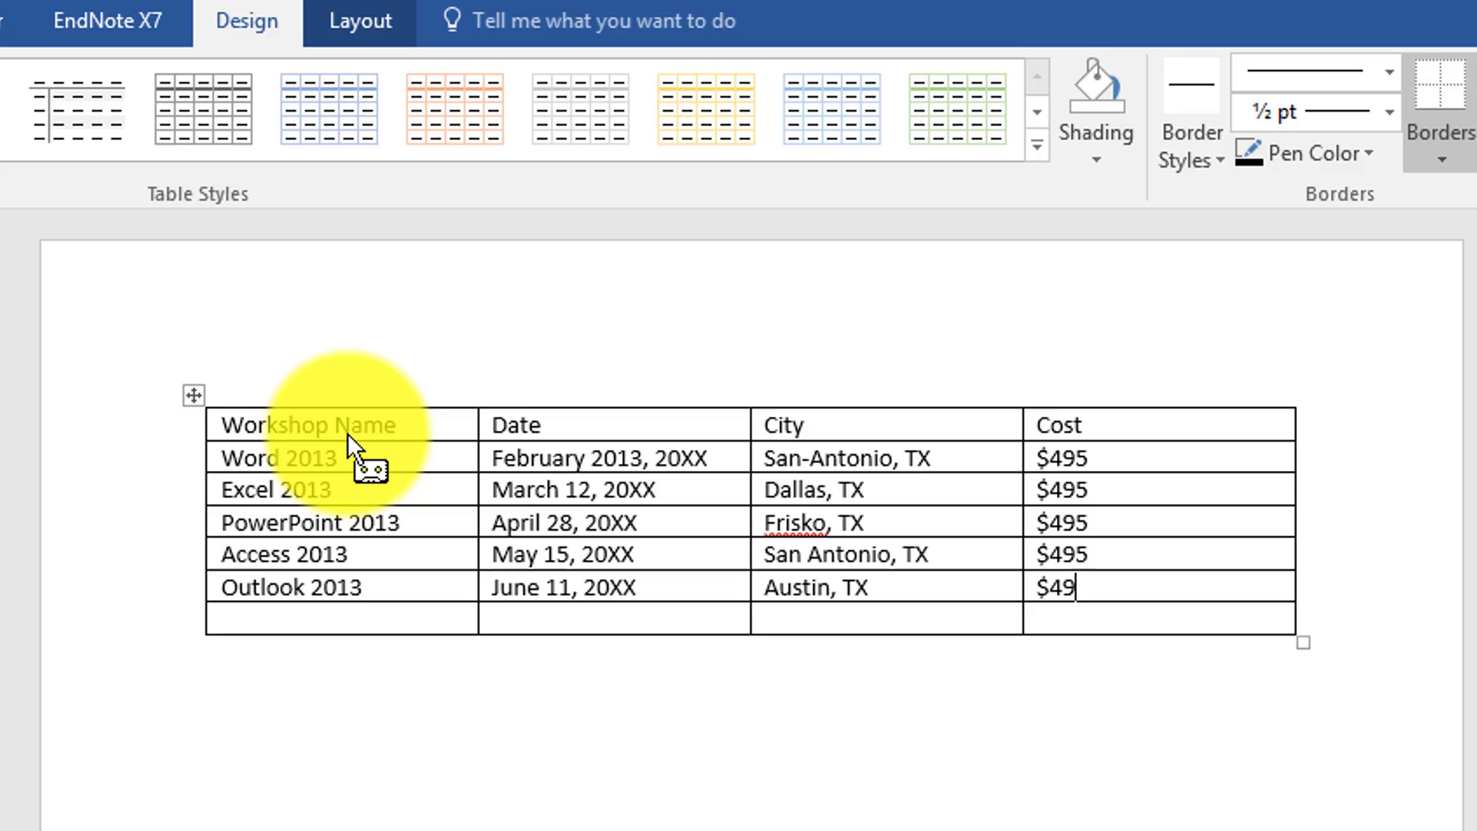
pyautogui.press('Tab')
pyautogui.write('MOS Exams')
pyautogui.press('Tab')
pyautogui.write('July 30, 20XX')
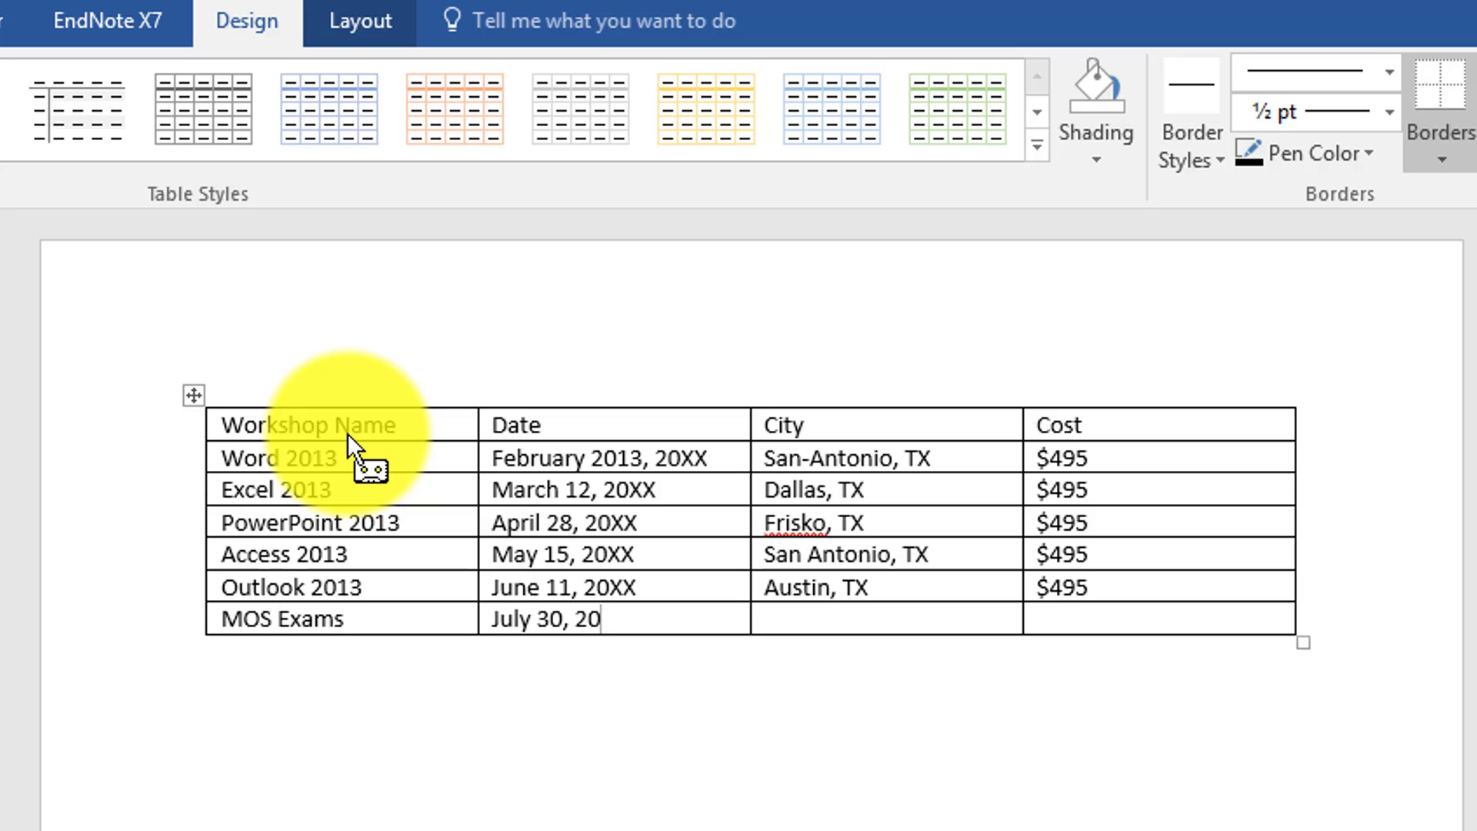
pyautogui.press('Tab')
pyautogui.write('San Antonio, TX')
pyautogui.press('Tab')
pyautogui.write('650')
pyautogui.press('Home')
pyautogui.write('$')
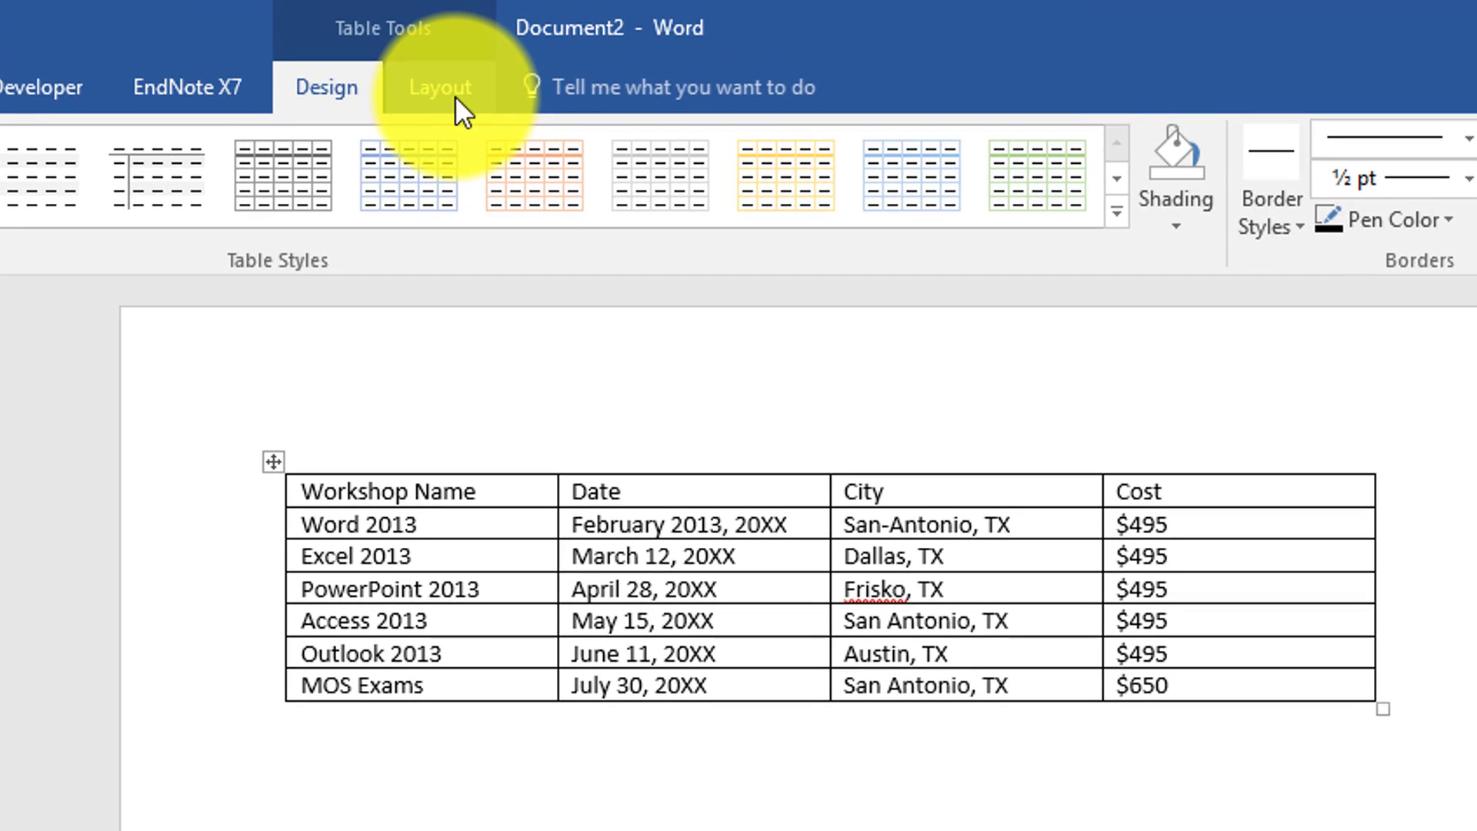
pyautogui.click(455, 95)
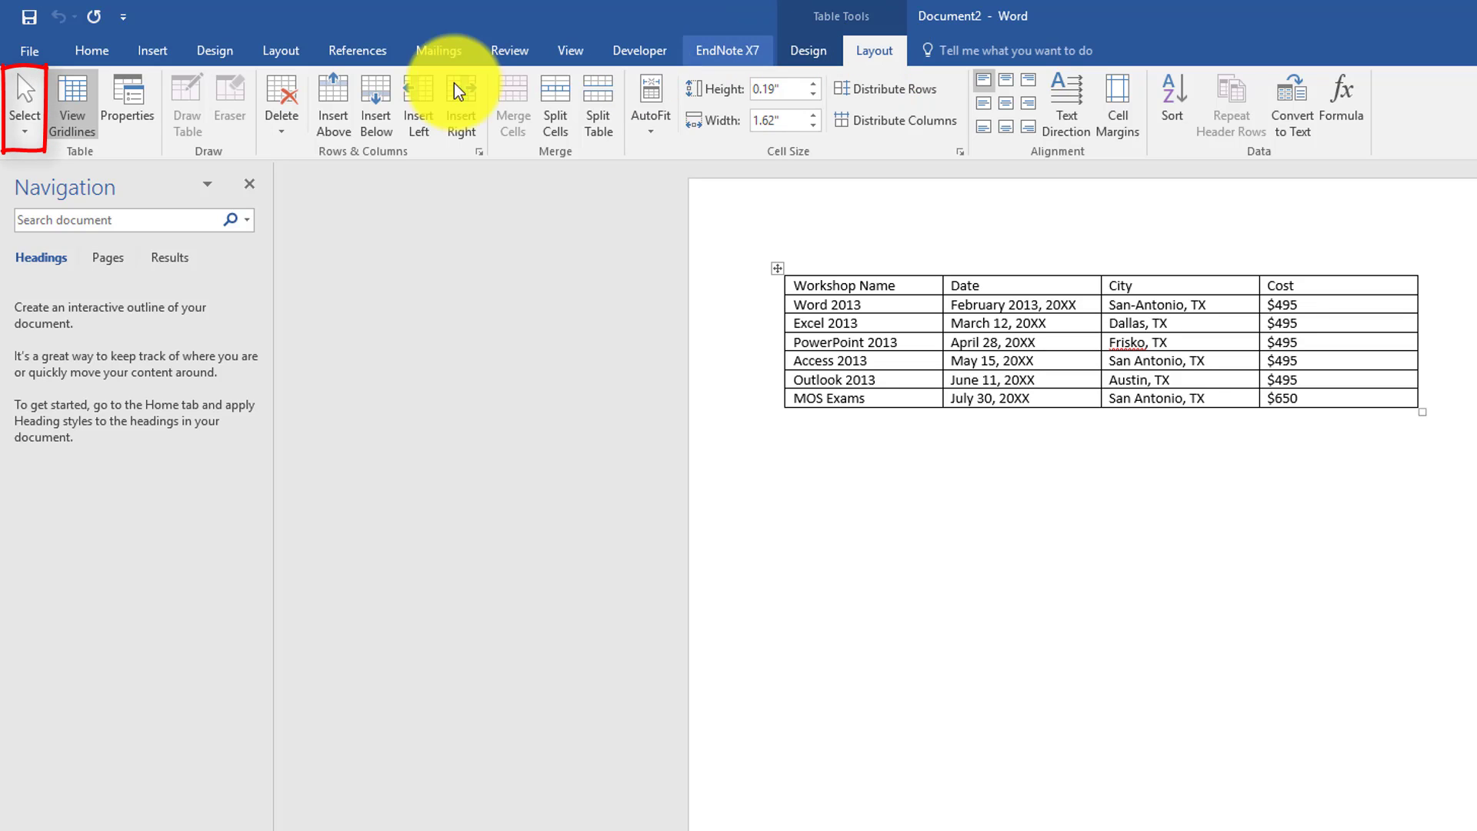
# - Select the whole table and apply the Grid Table 4 - Accent 6 style
pyautogui.click(24, 94)
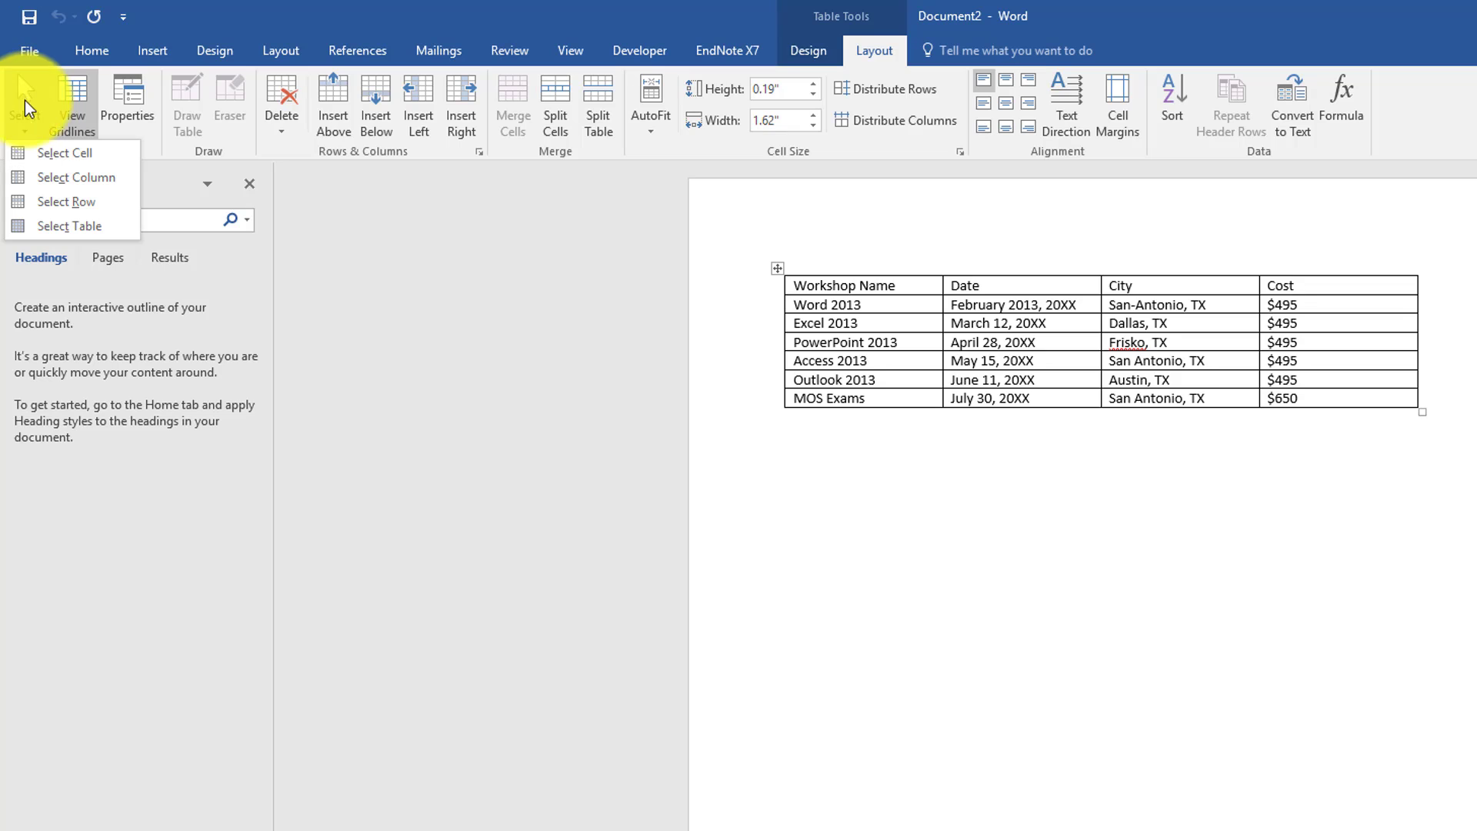
pyautogui.click(69, 225)
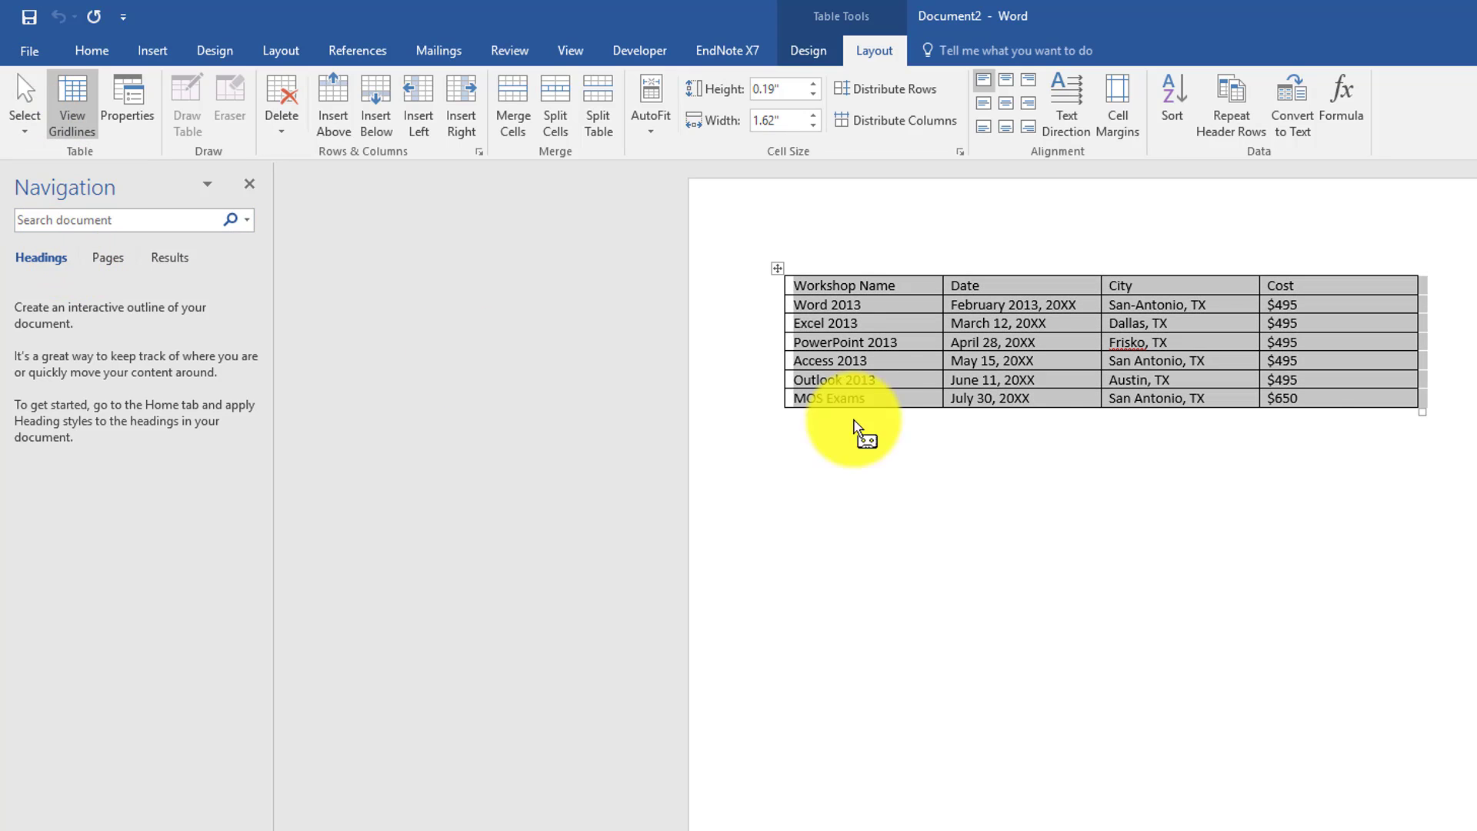
pyautogui.moveTo(1106, 391); pyautogui.dragTo(736, 139)
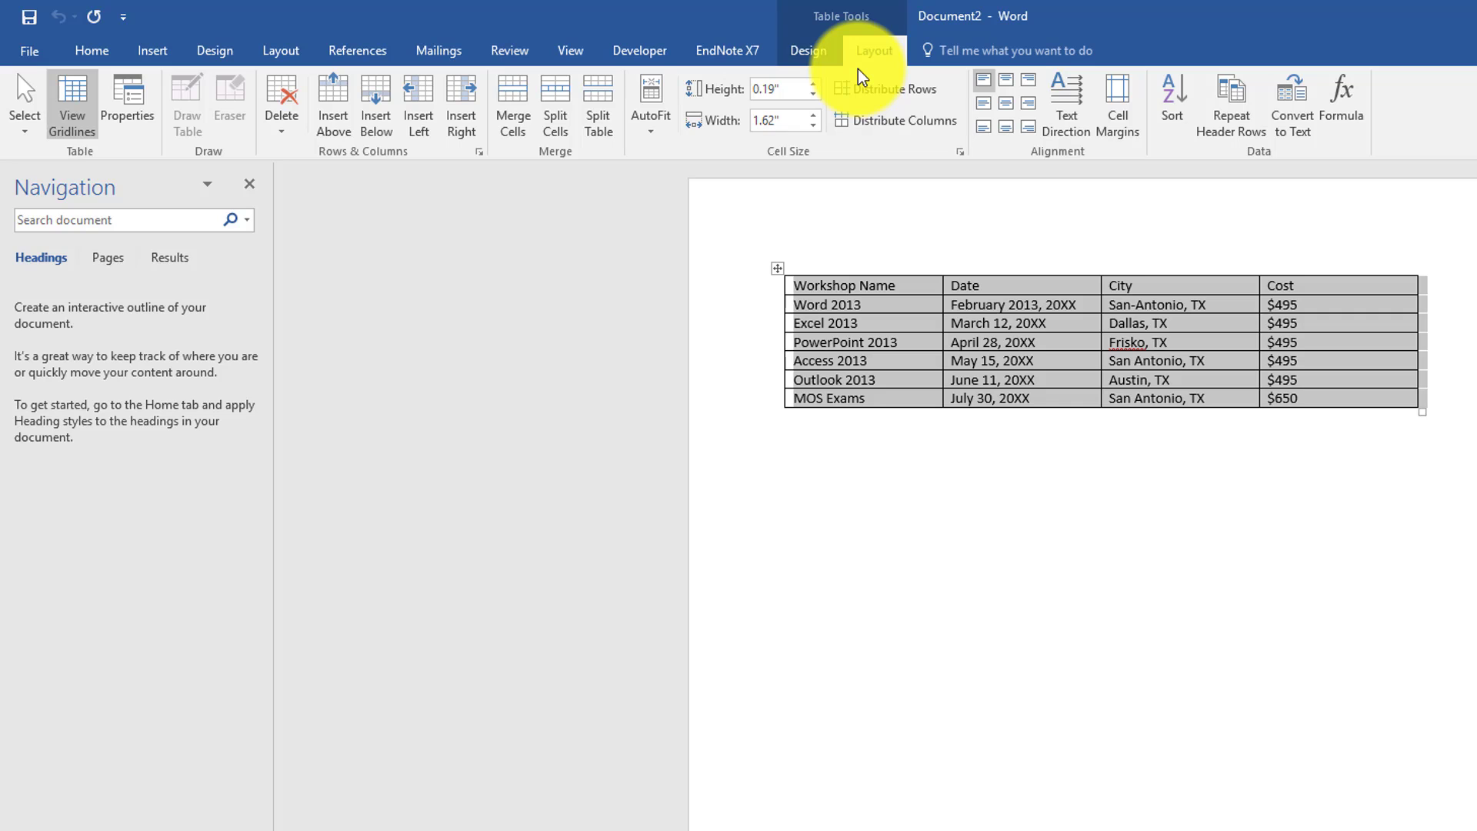
pyautogui.click(806, 54)
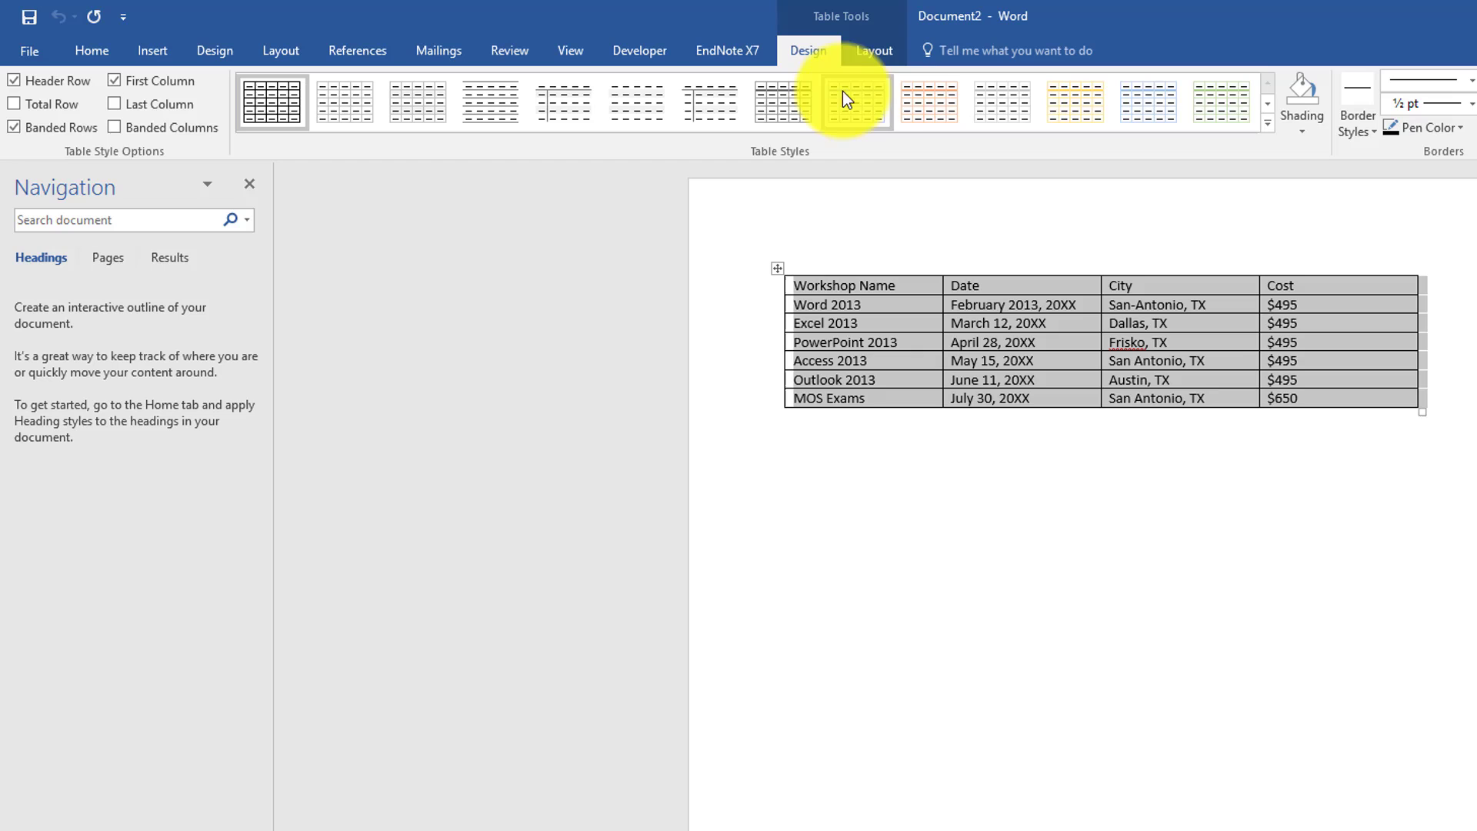
pyautogui.click(1267, 124)
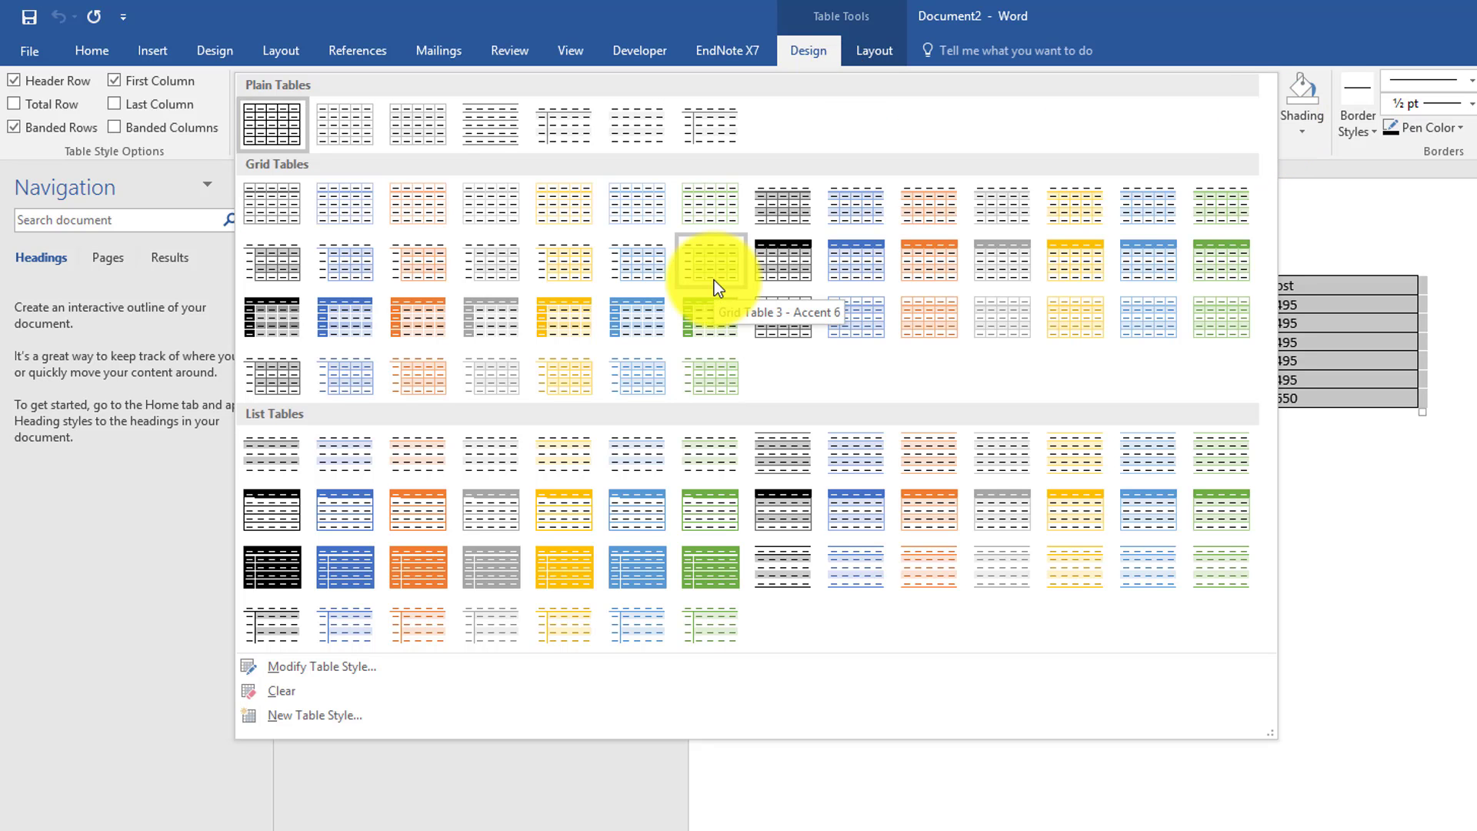
pyautogui.click(1212, 257)
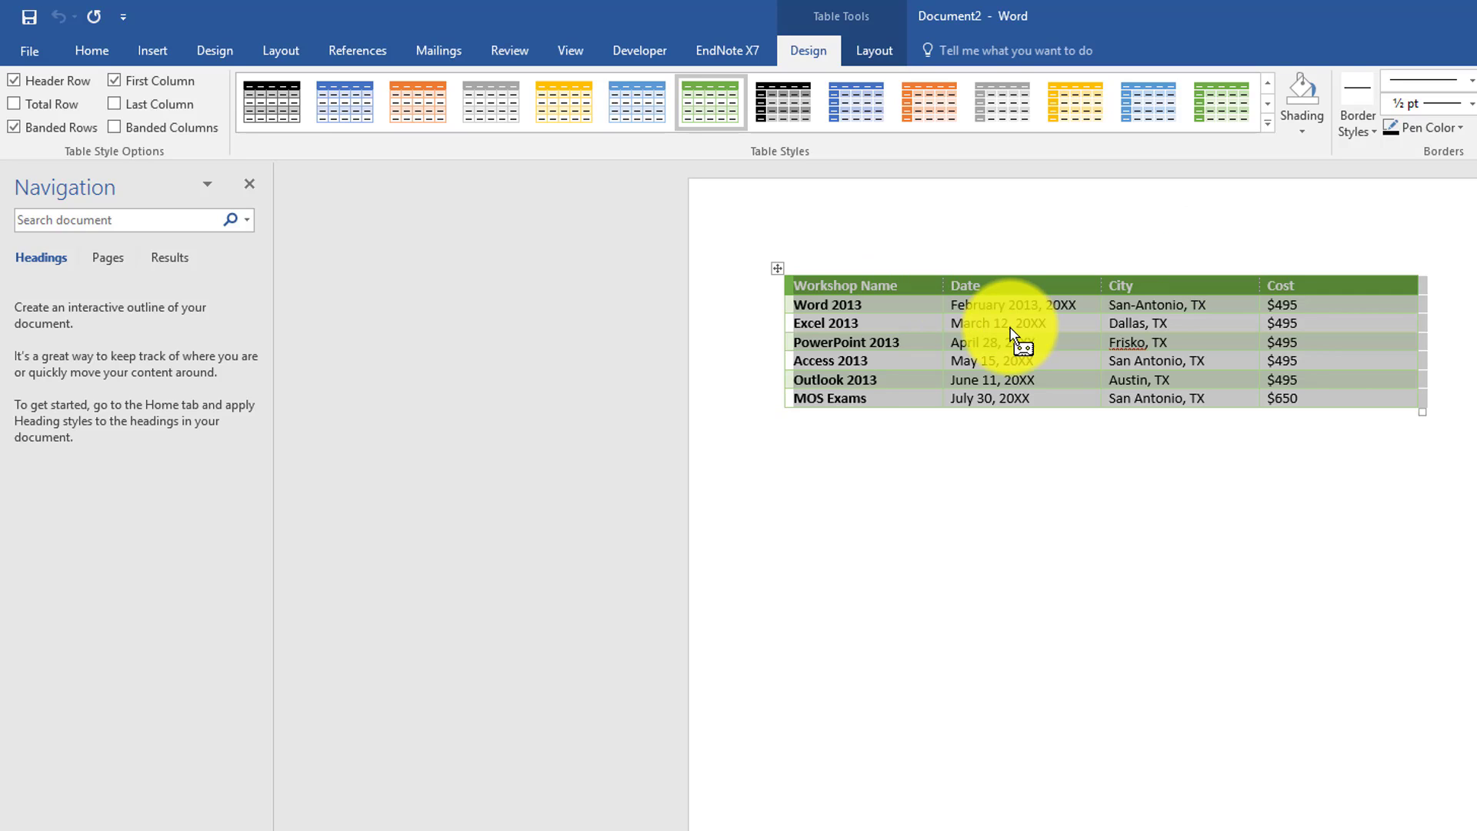
pyautogui.press('Up')
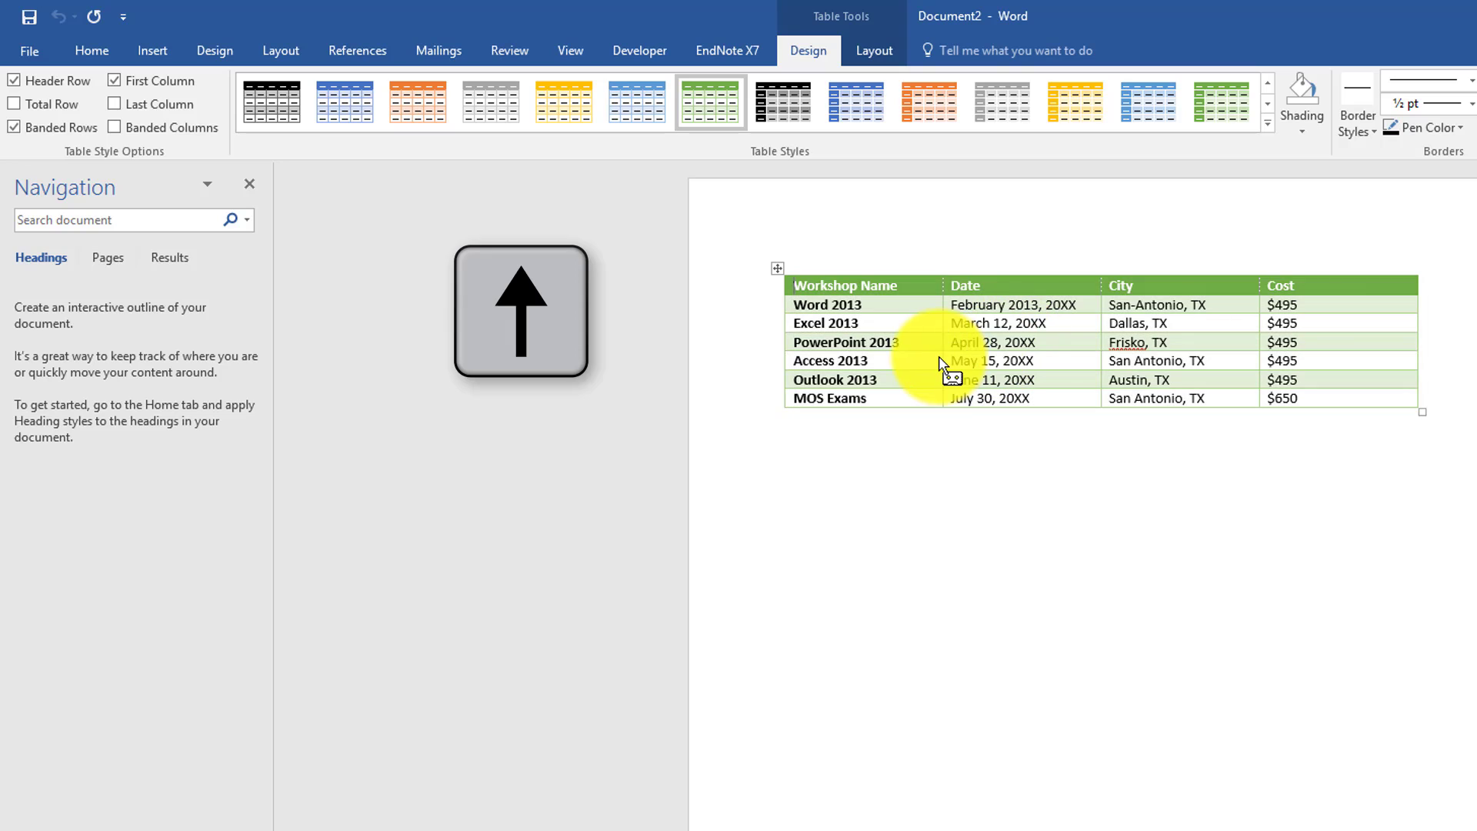
pyautogui.click(904, 311)
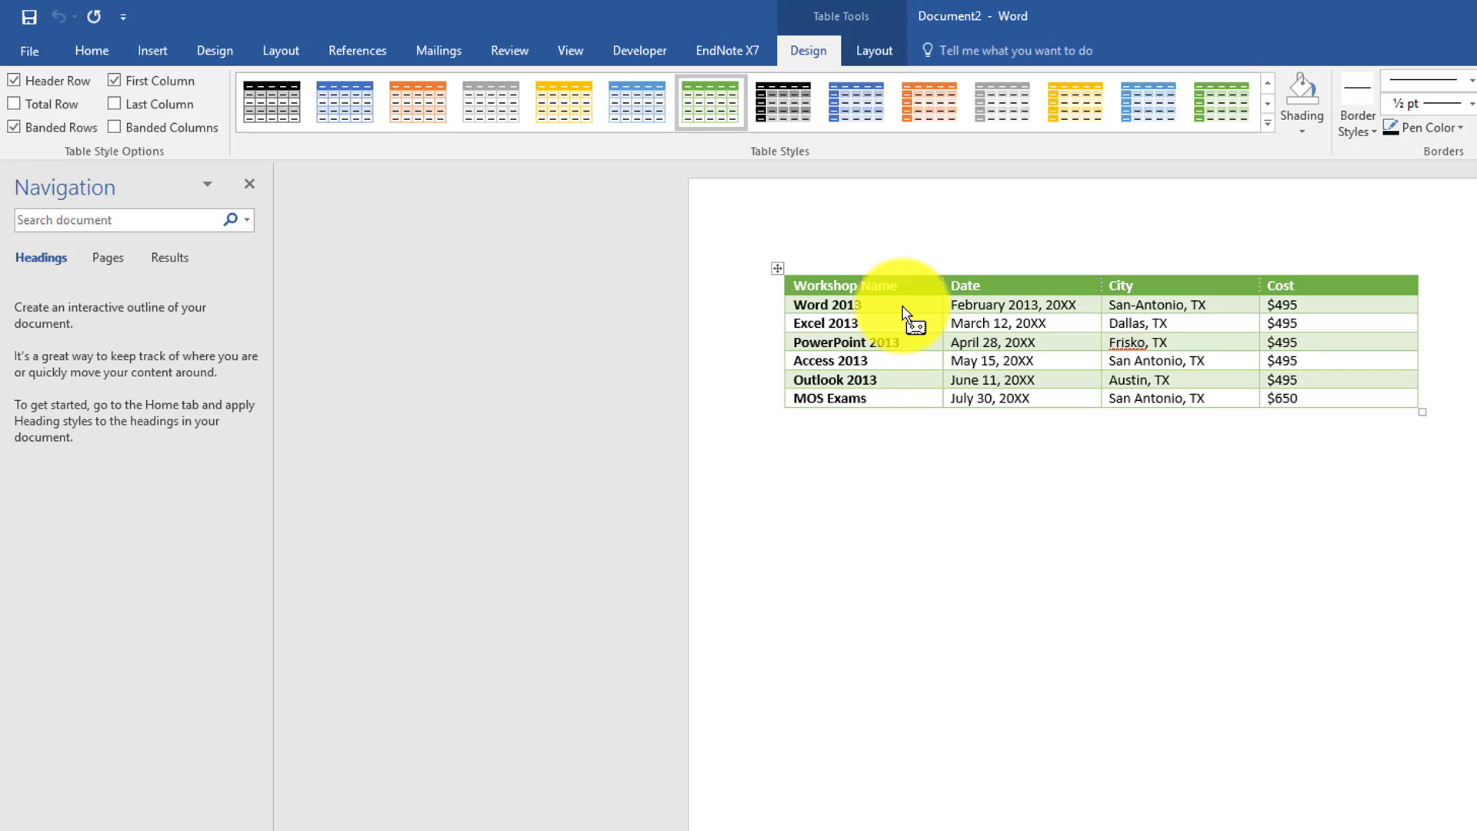
# - Select the header row and apply Align Center to its headings
pyautogui.click(881, 51)
pyautogui.click(16, 124)
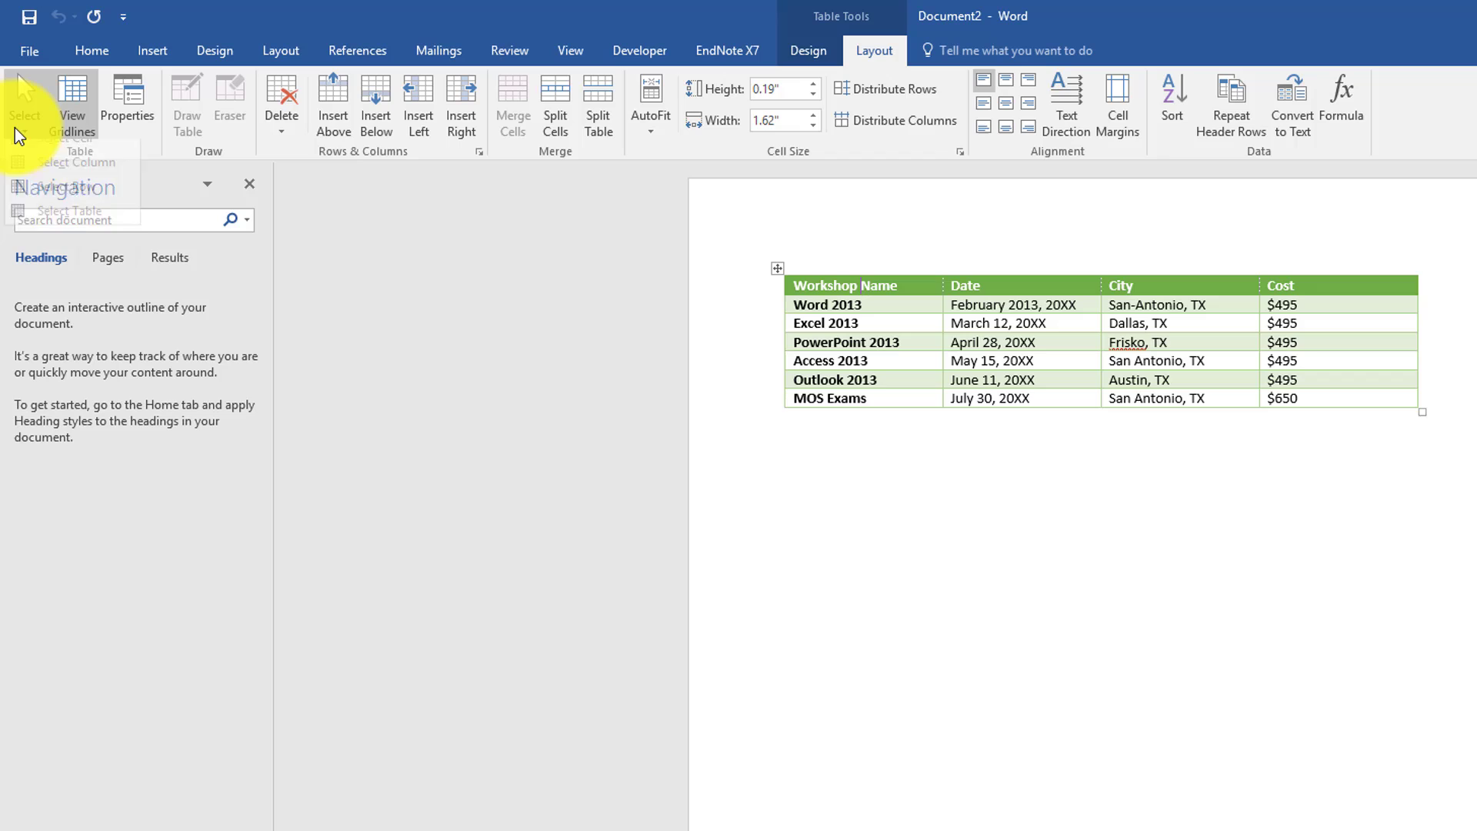
pyautogui.click(53, 201)
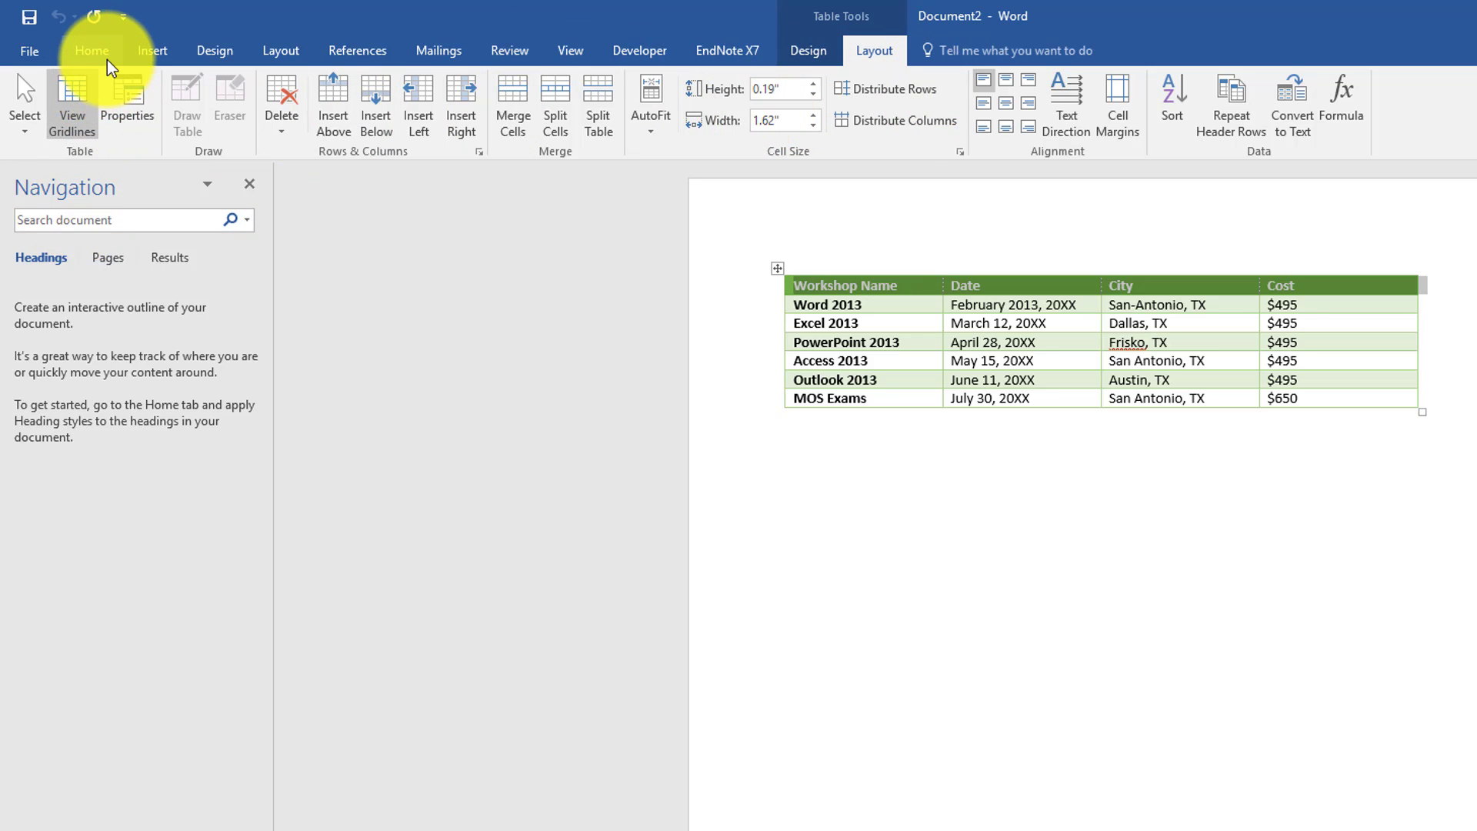
pyautogui.click(1011, 104)
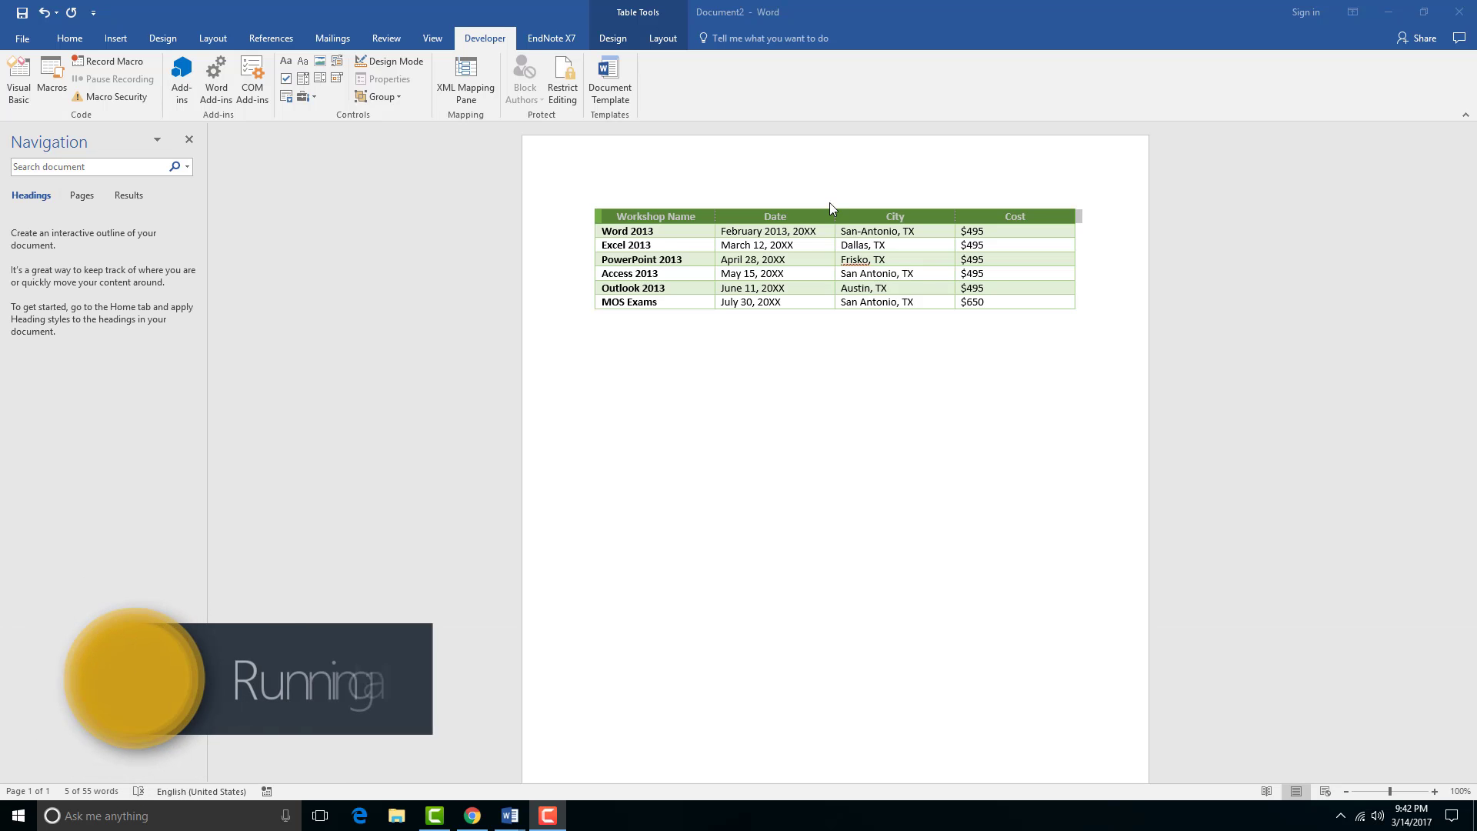
pyautogui.click(22, 38)
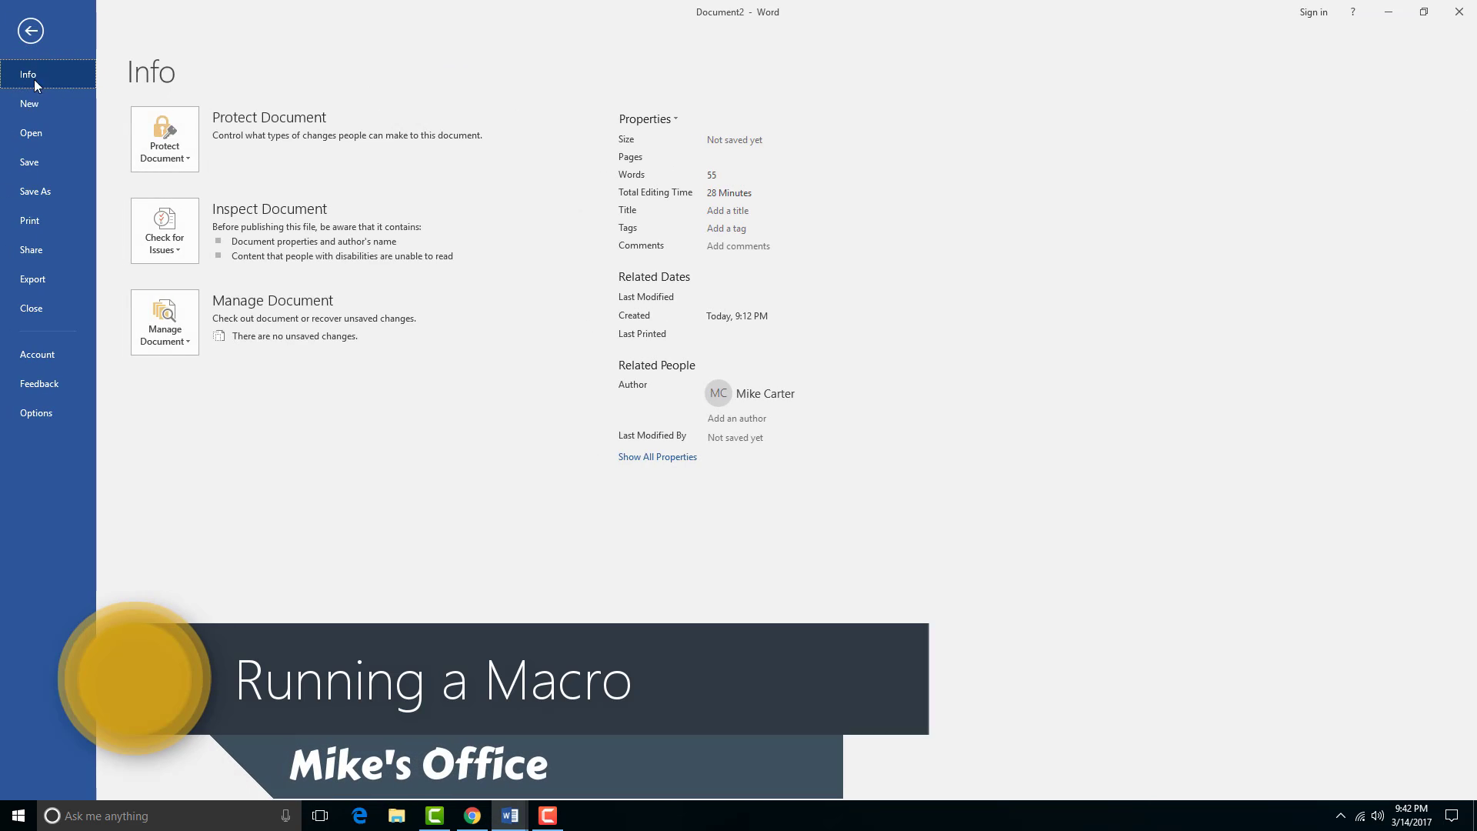
pyautogui.click(30, 104)
pyautogui.press('Escape')
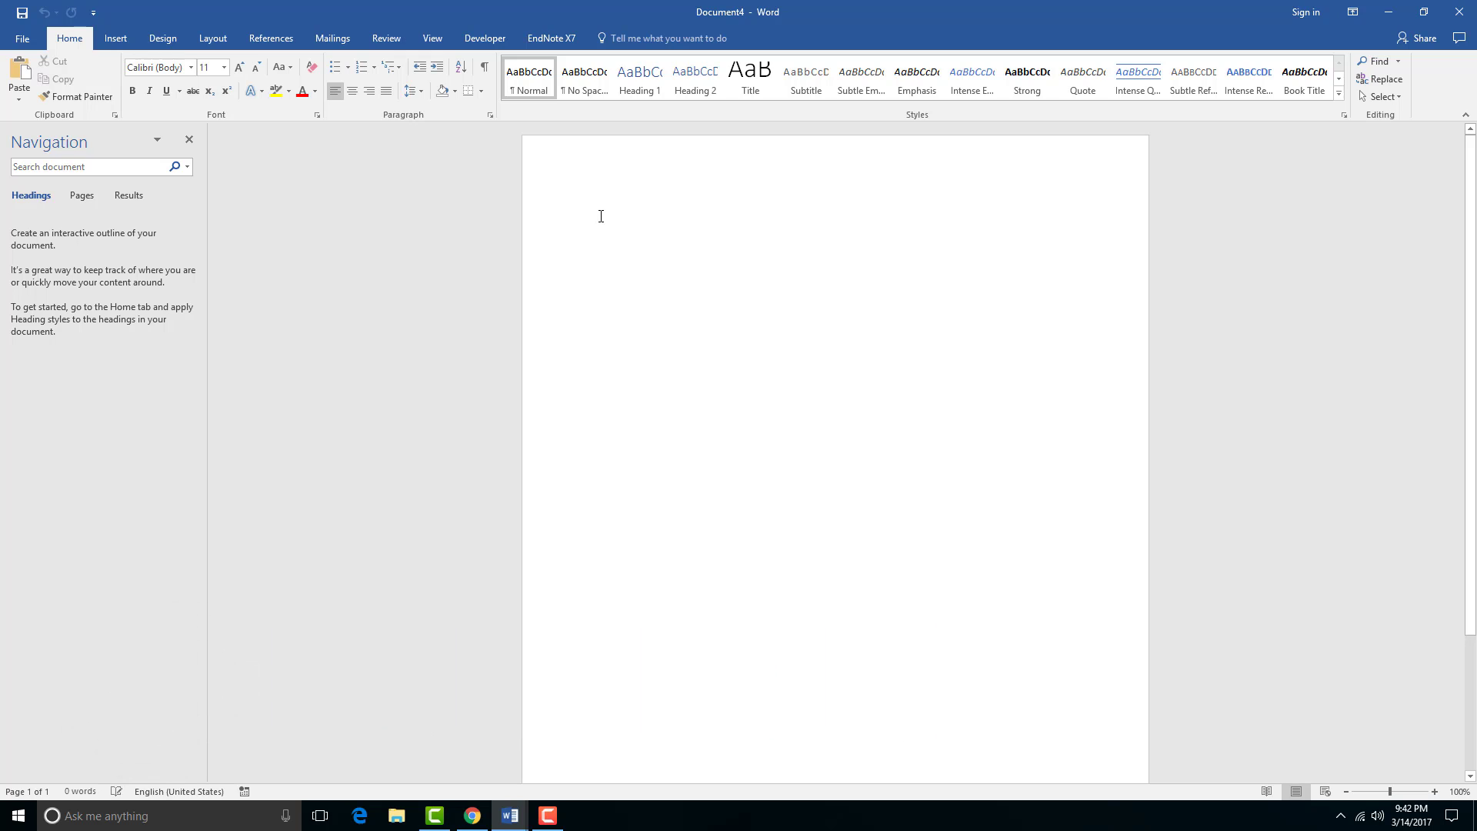
pyautogui.hotkey('alt', 't')
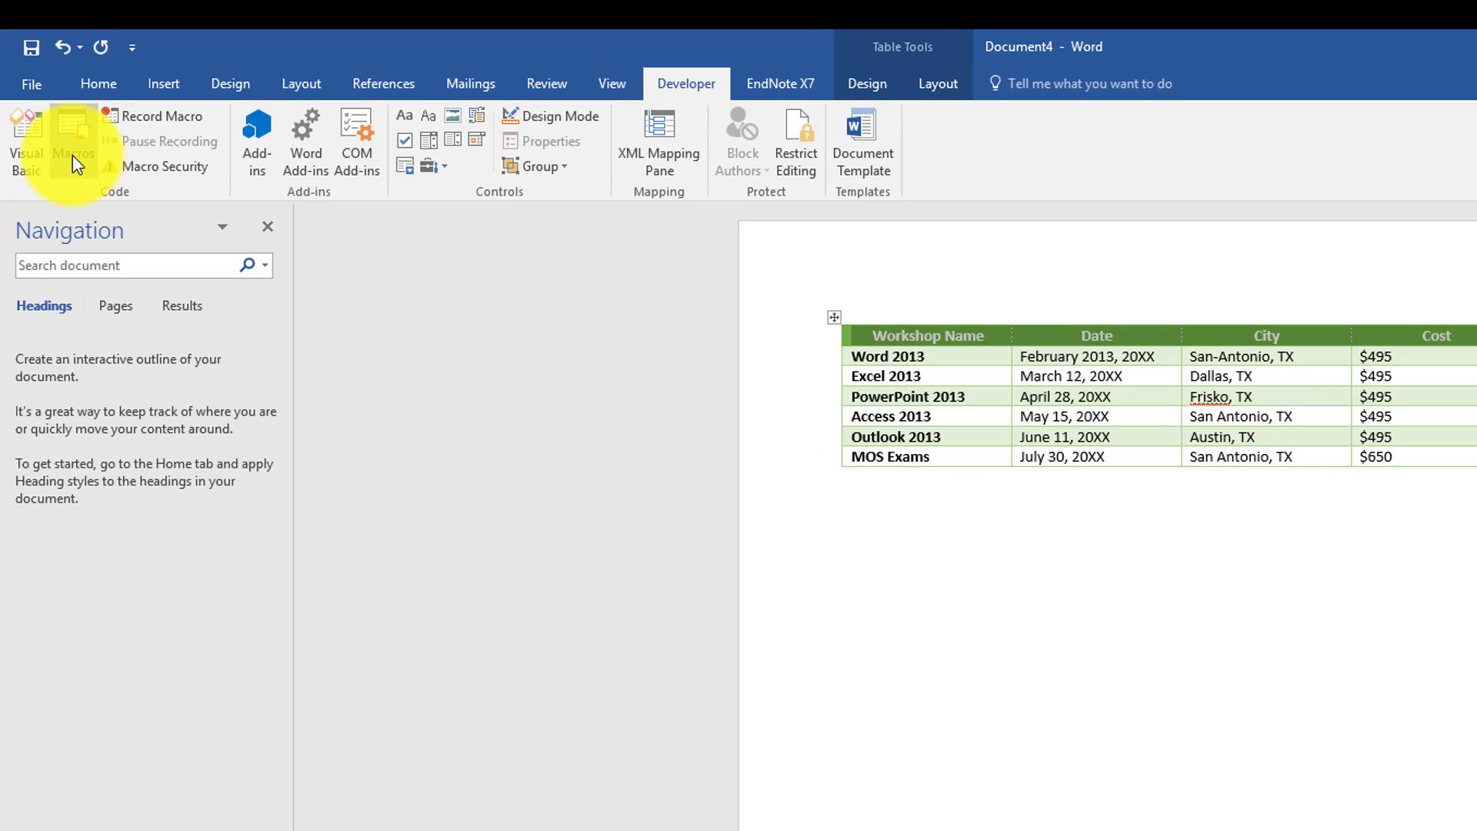
# - Choose Upcoming_Workshops in the Macros list and edit it
pyautogui.click(72, 155)
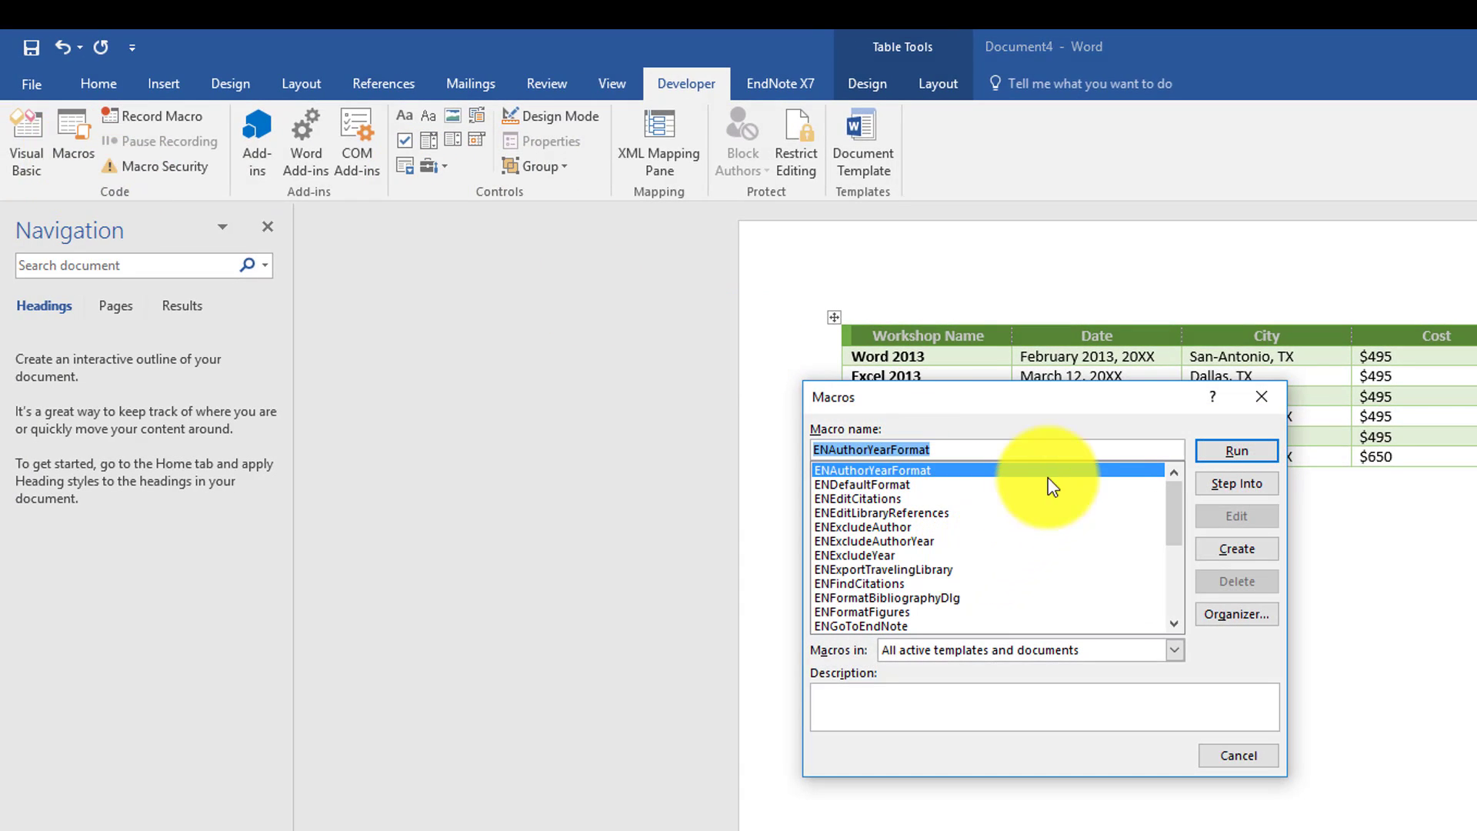
pyautogui.moveTo(1173, 527); pyautogui.dragTo(1176, 593)
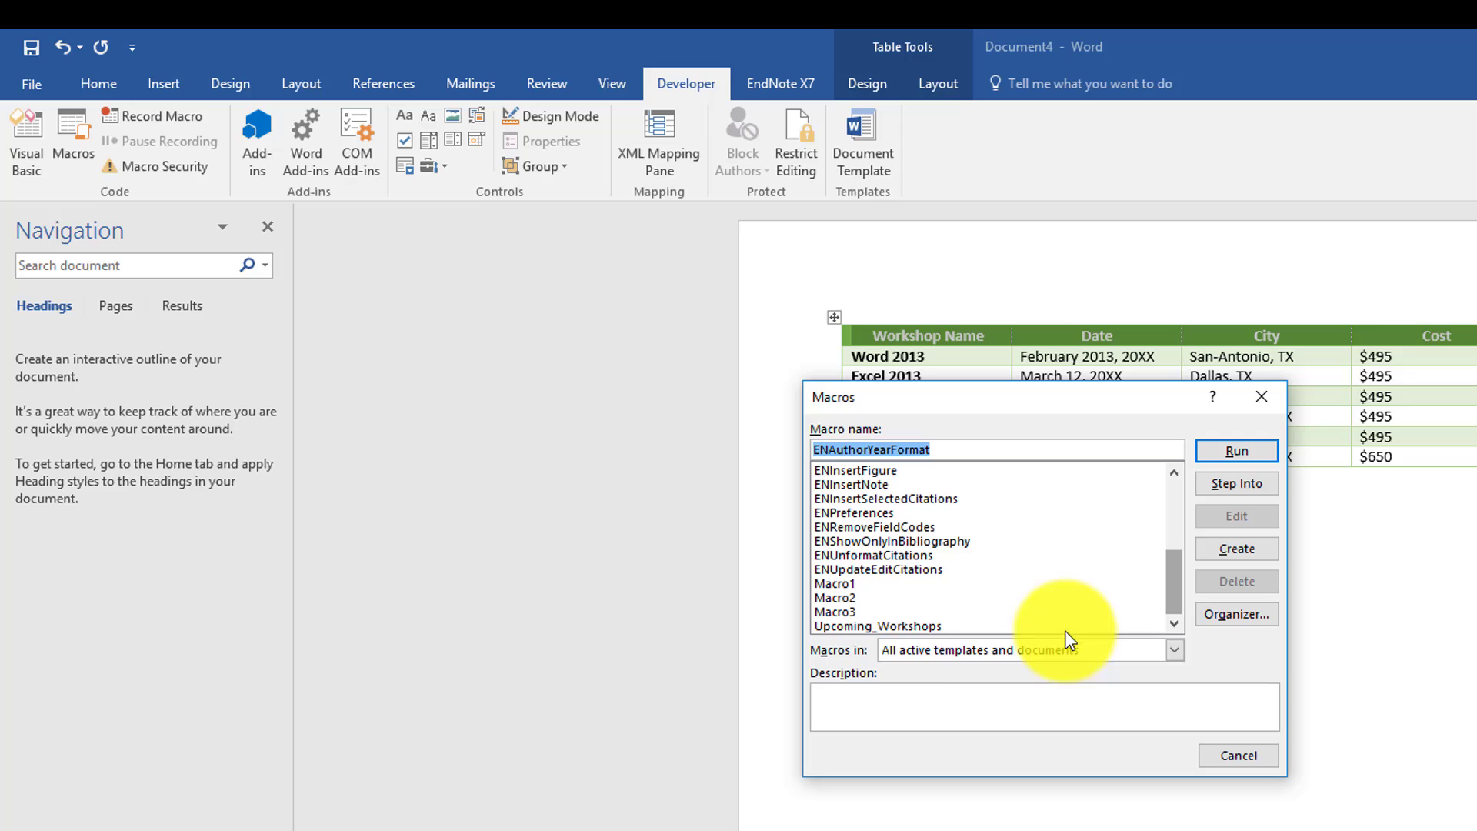
pyautogui.click(899, 625)
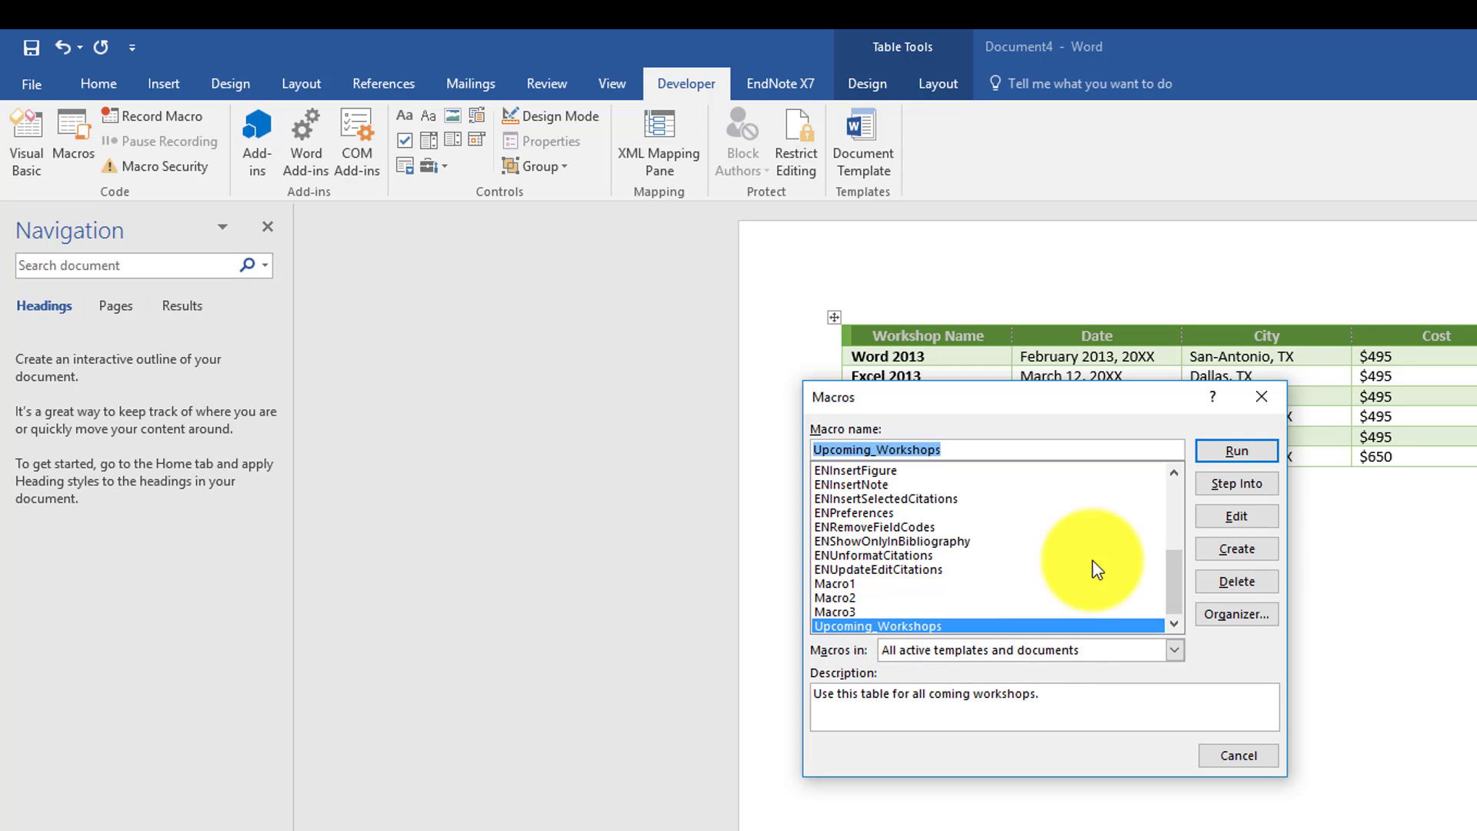
pyautogui.click(1223, 514)
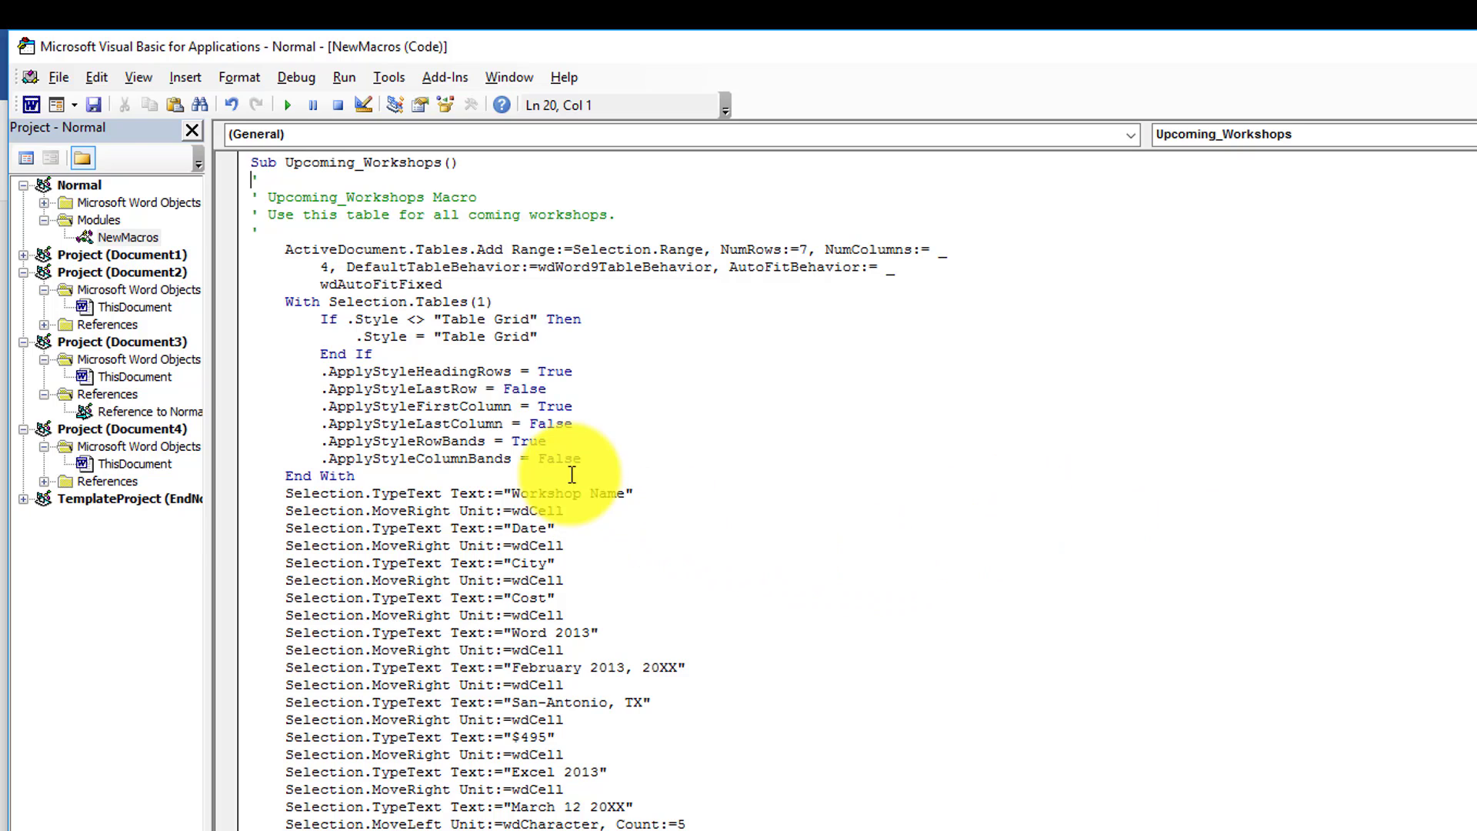
# - Remove the 2013 year from the February date line in the macro code
pyautogui.scroll(-1, 580, 592)
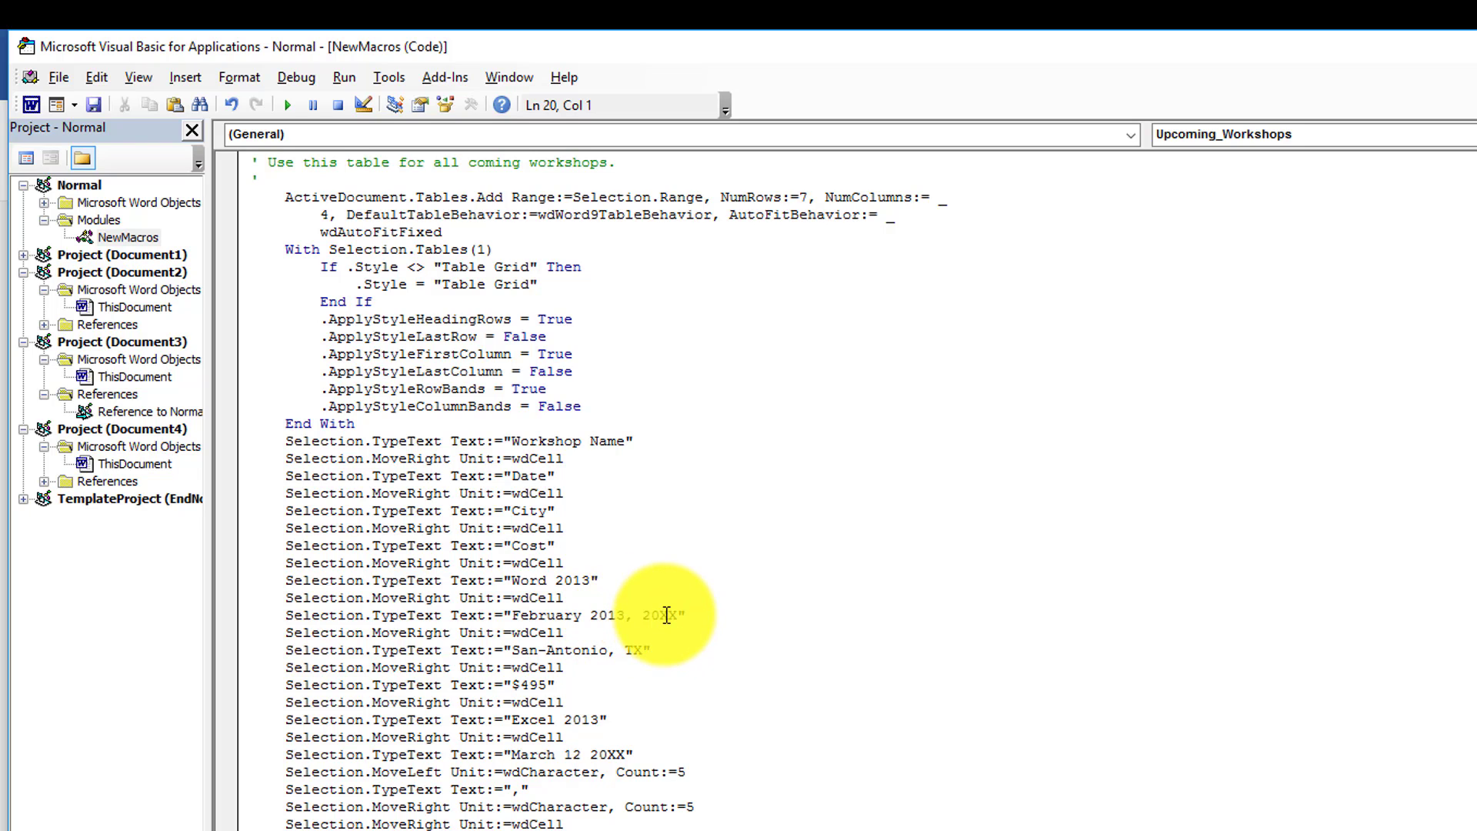
pyautogui.click(624, 614)
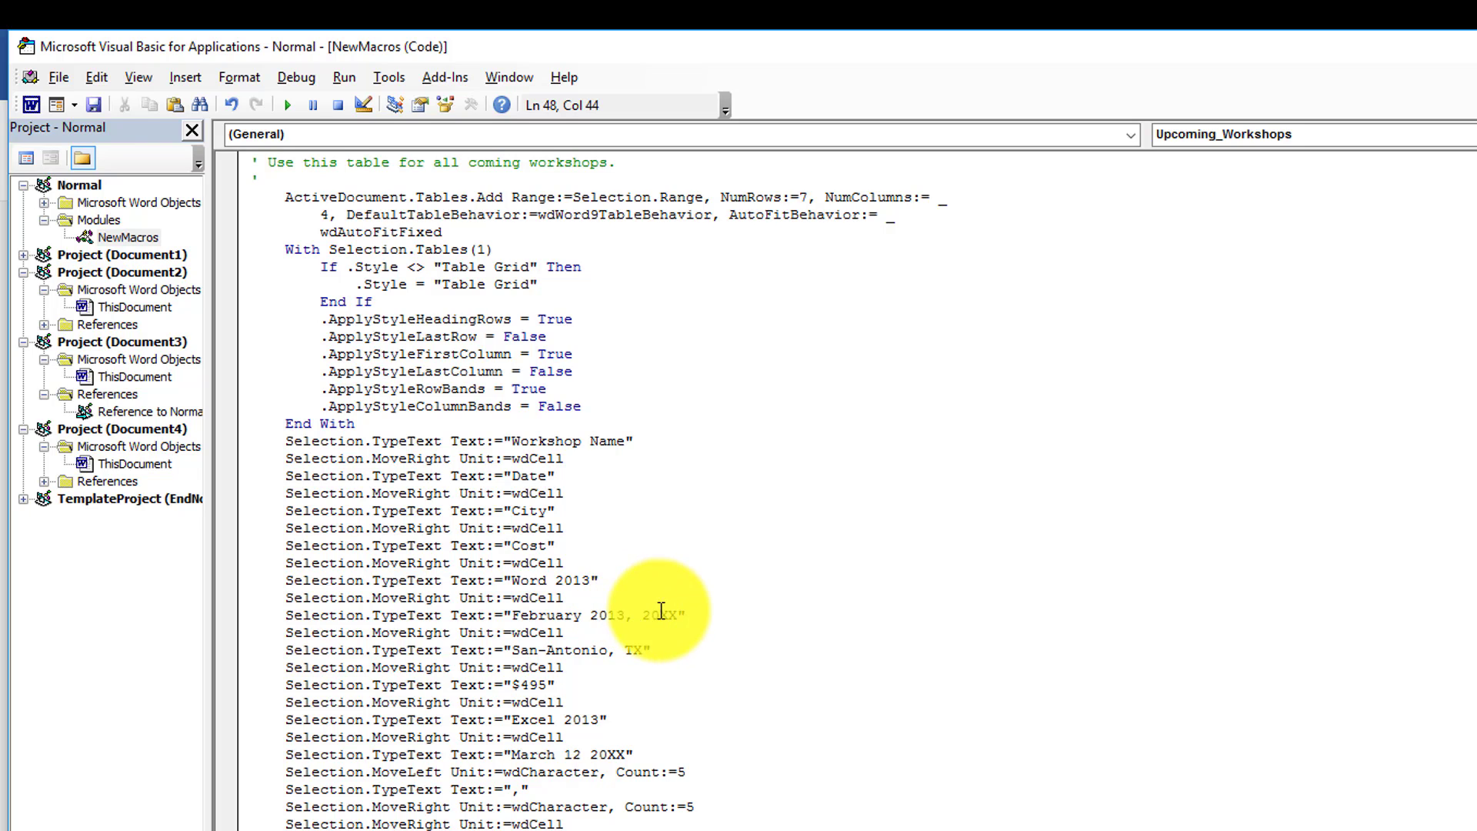
pyautogui.click(643, 615)
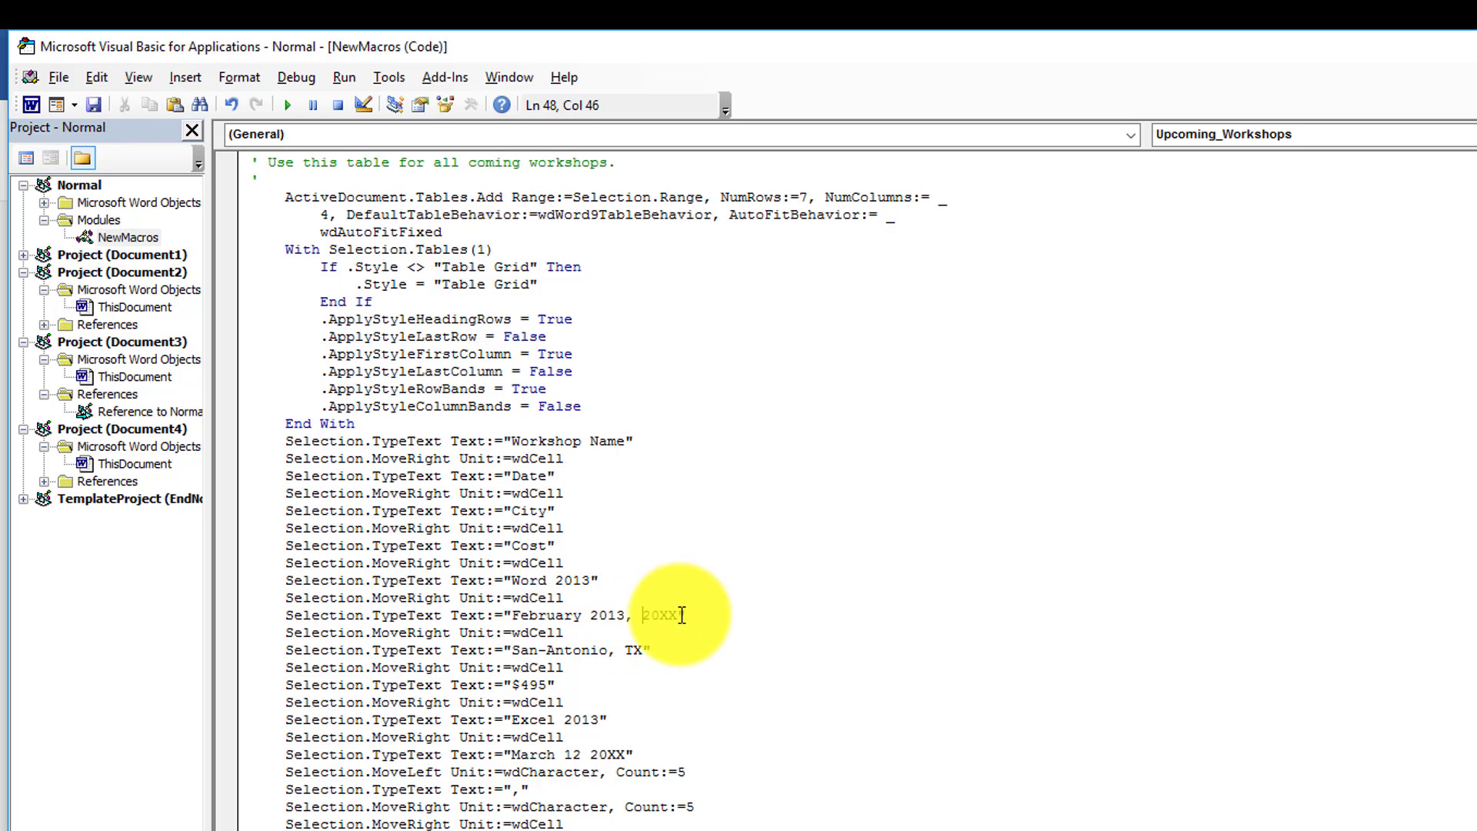
pyautogui.click(677, 615)
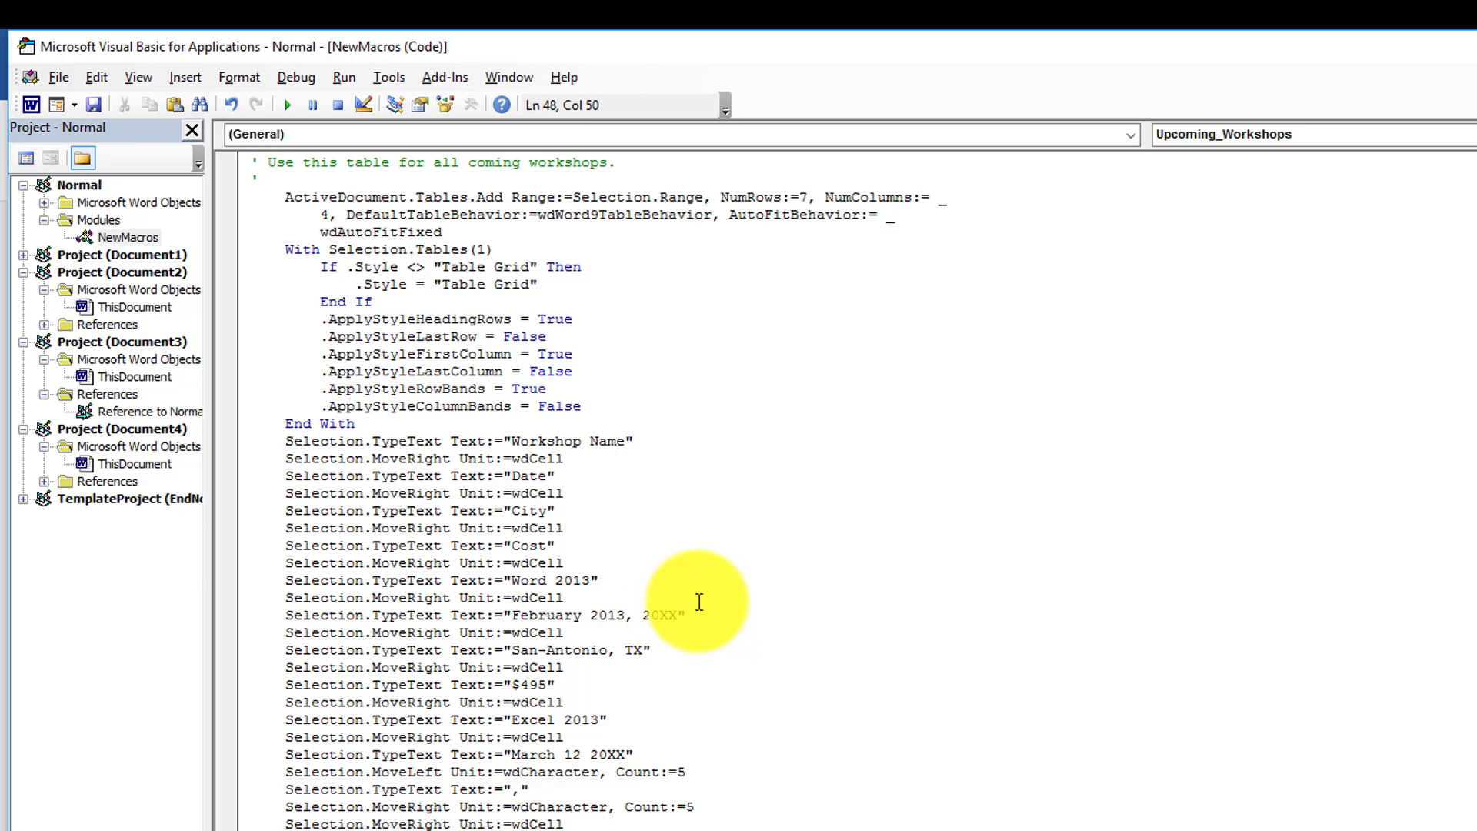
pyautogui.press('BackSpace')
pyautogui.press('BackSpace')
pyautogui.press('BackSpace')
pyautogui.press('BackSpace')
pyautogui.press('BackSpace')
pyautogui.press('BackSpace')
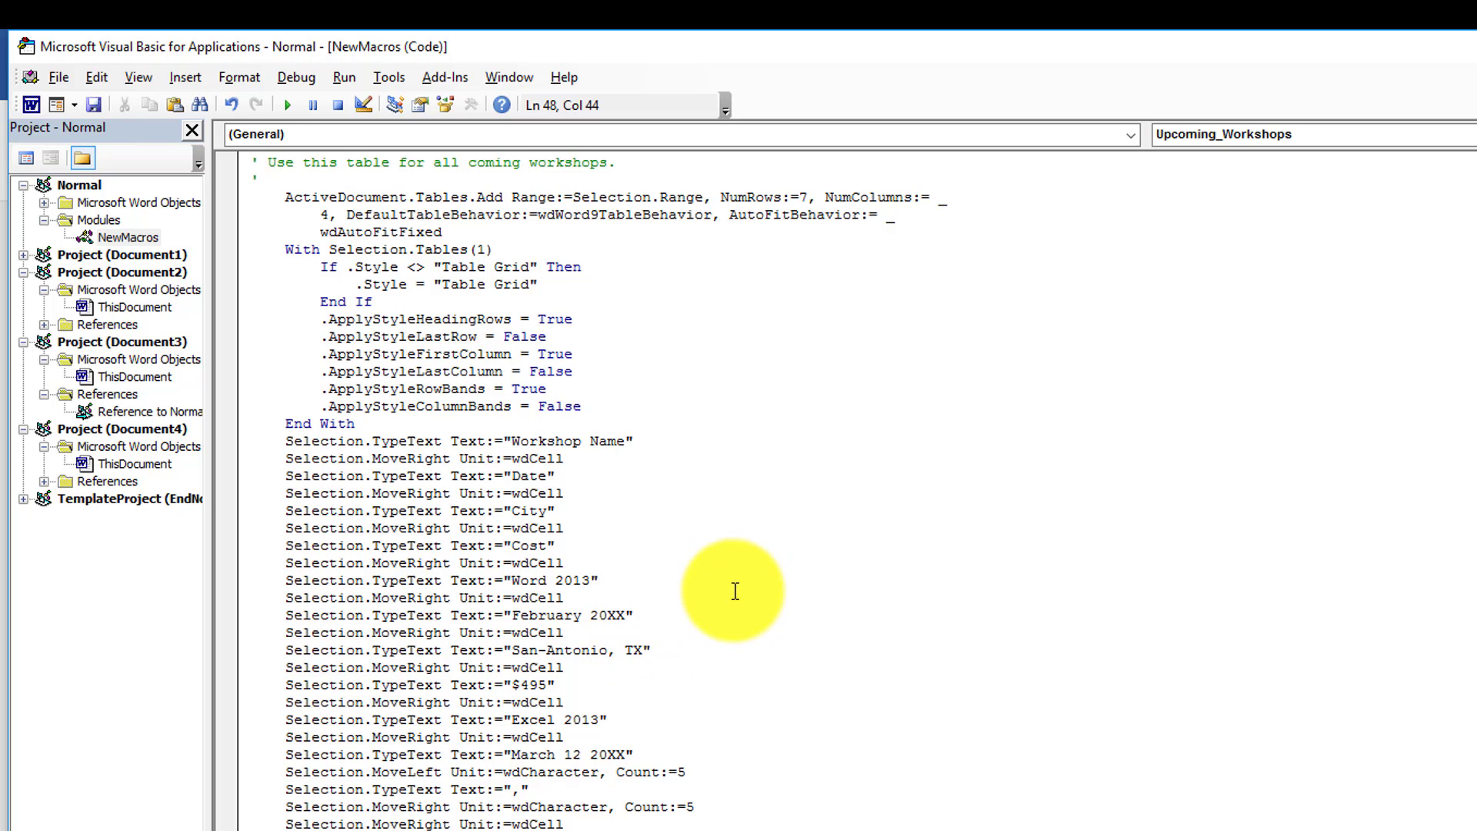
pyautogui.click(639, 605)
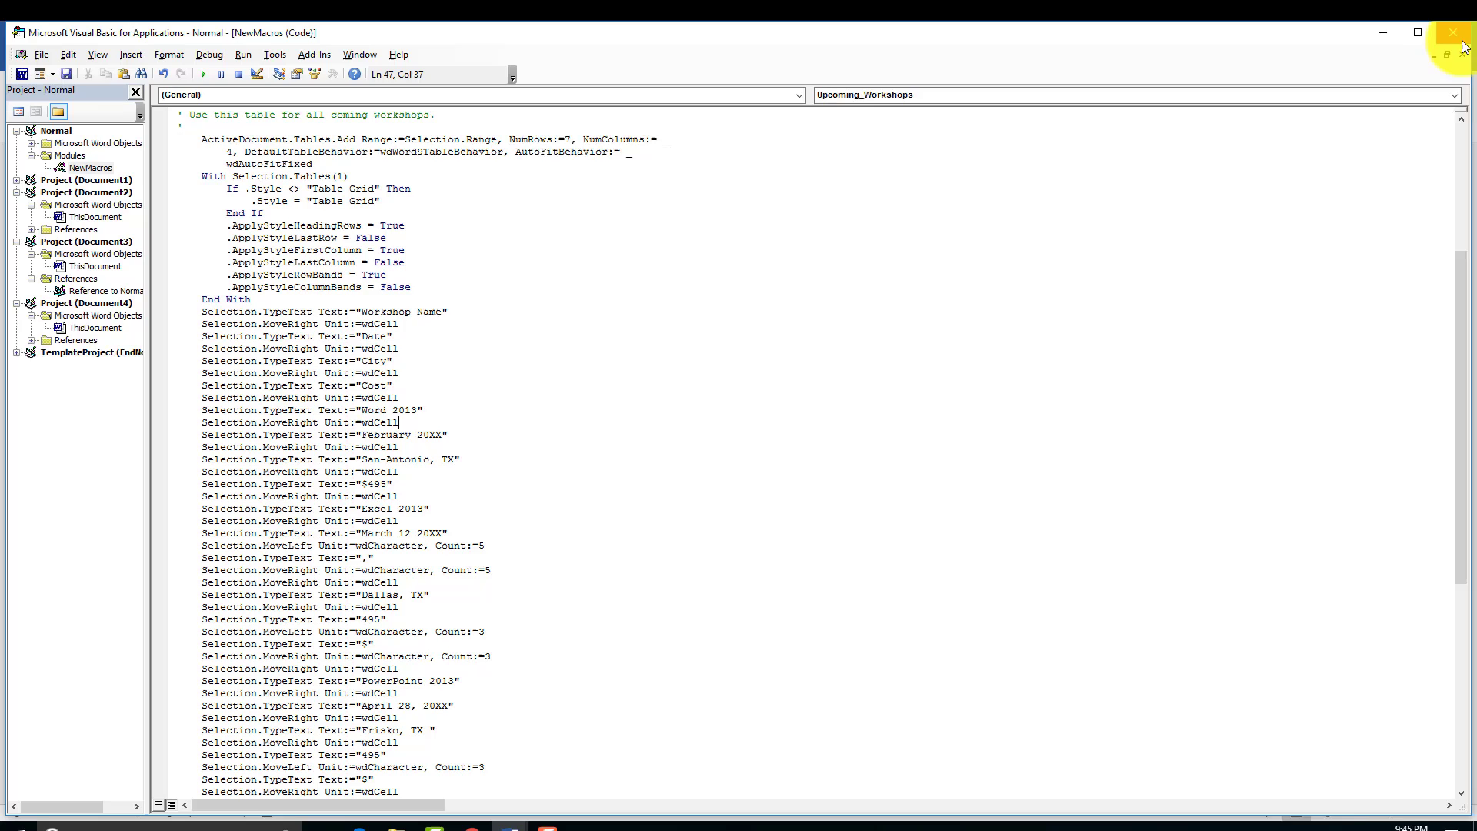
# - Delete the old workshop table and rebuild it by running the macro with Alt+T
pyautogui.click(1423, 39)
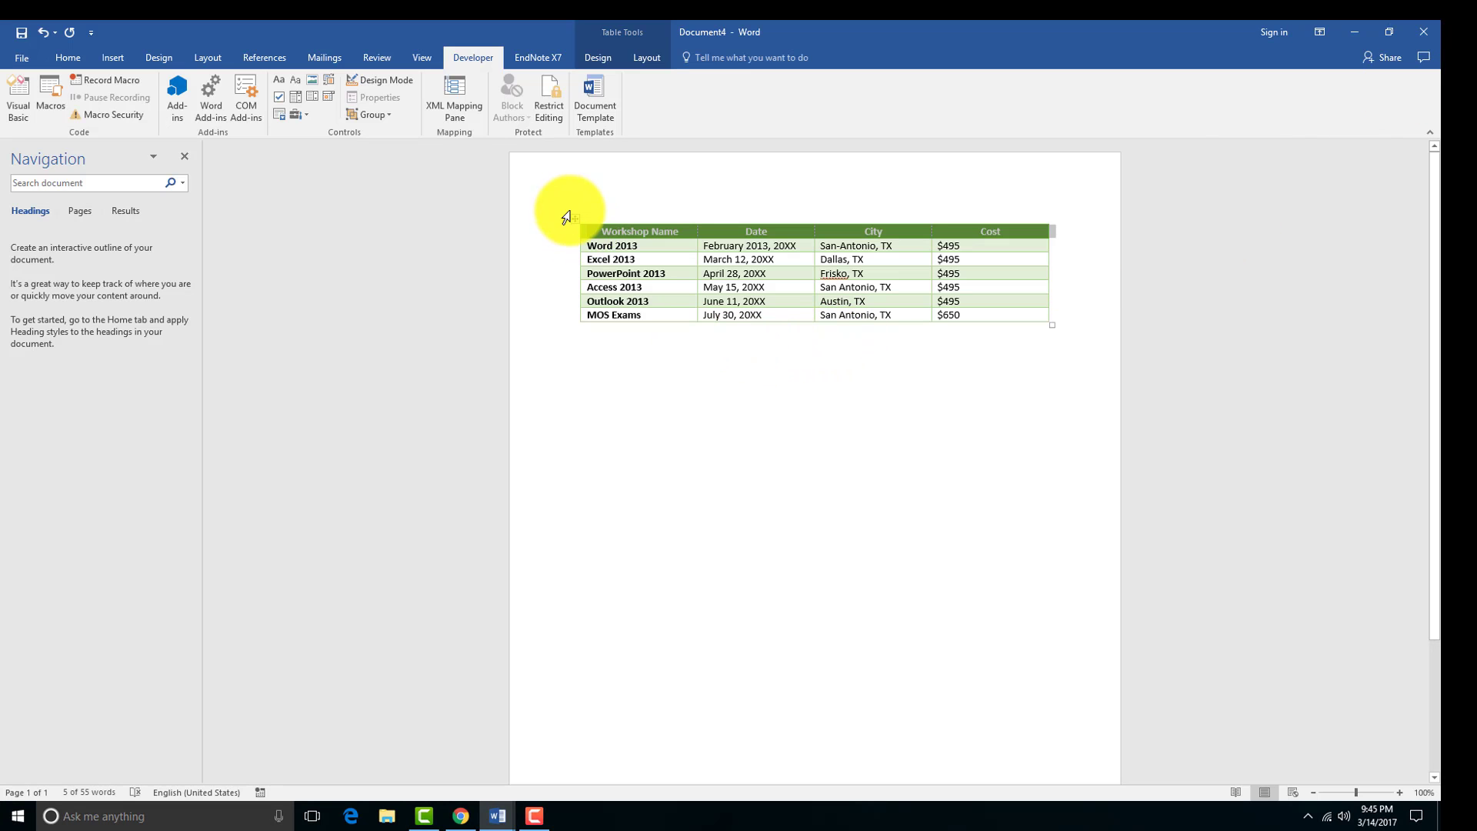
pyautogui.click(576, 223)
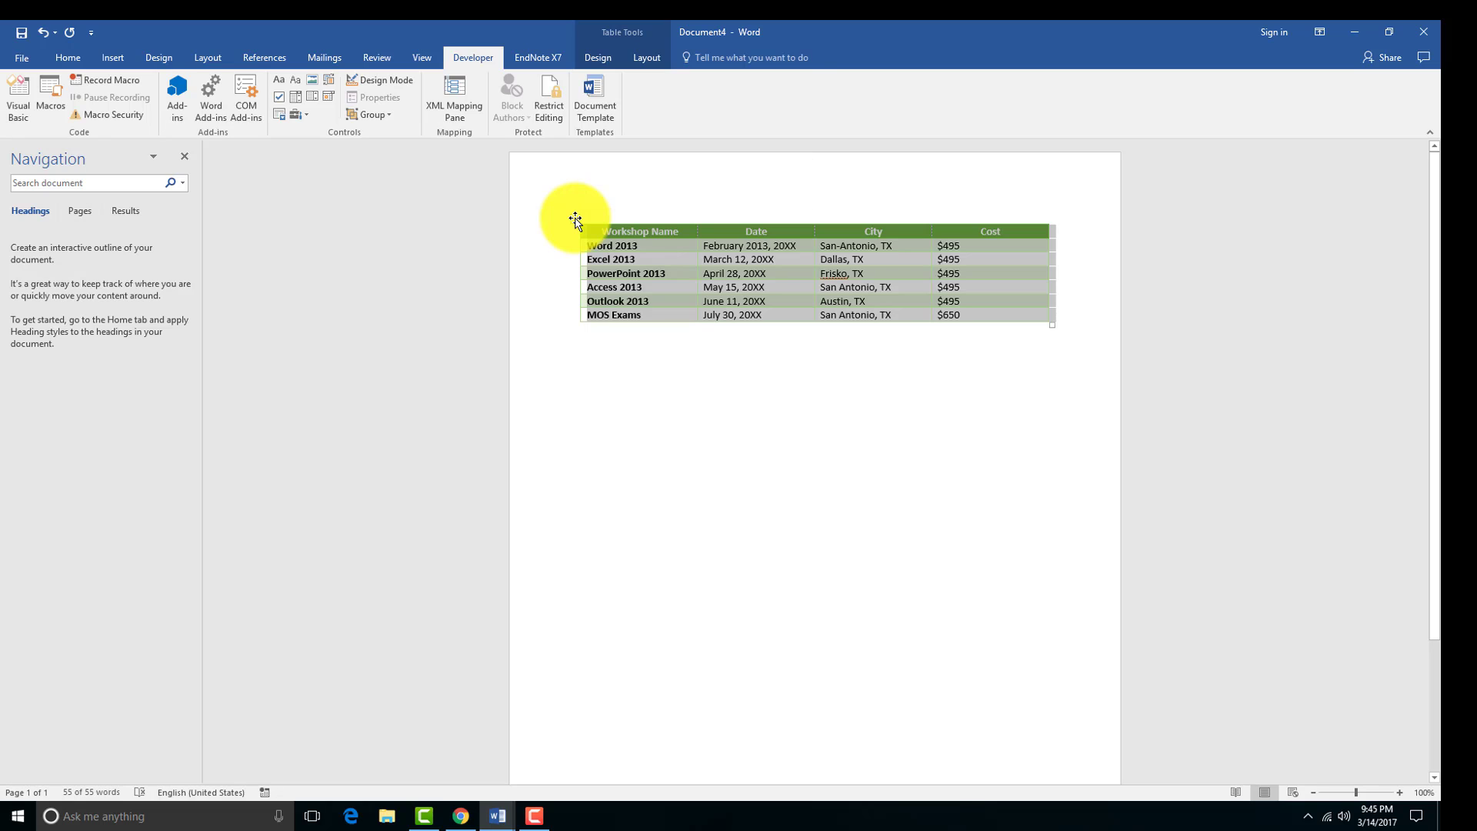
pyautogui.press('Delete')
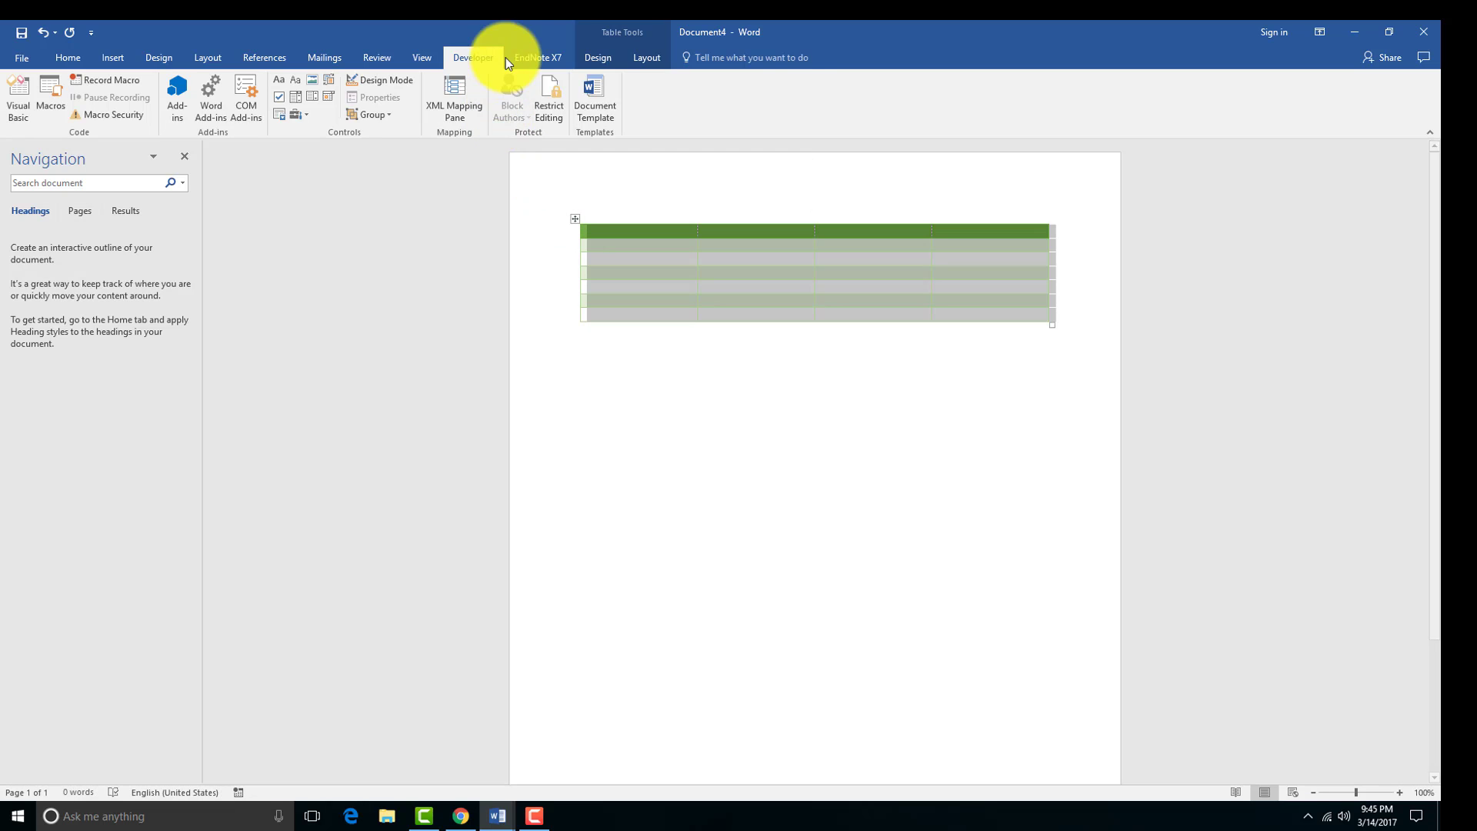
pyautogui.click(632, 55)
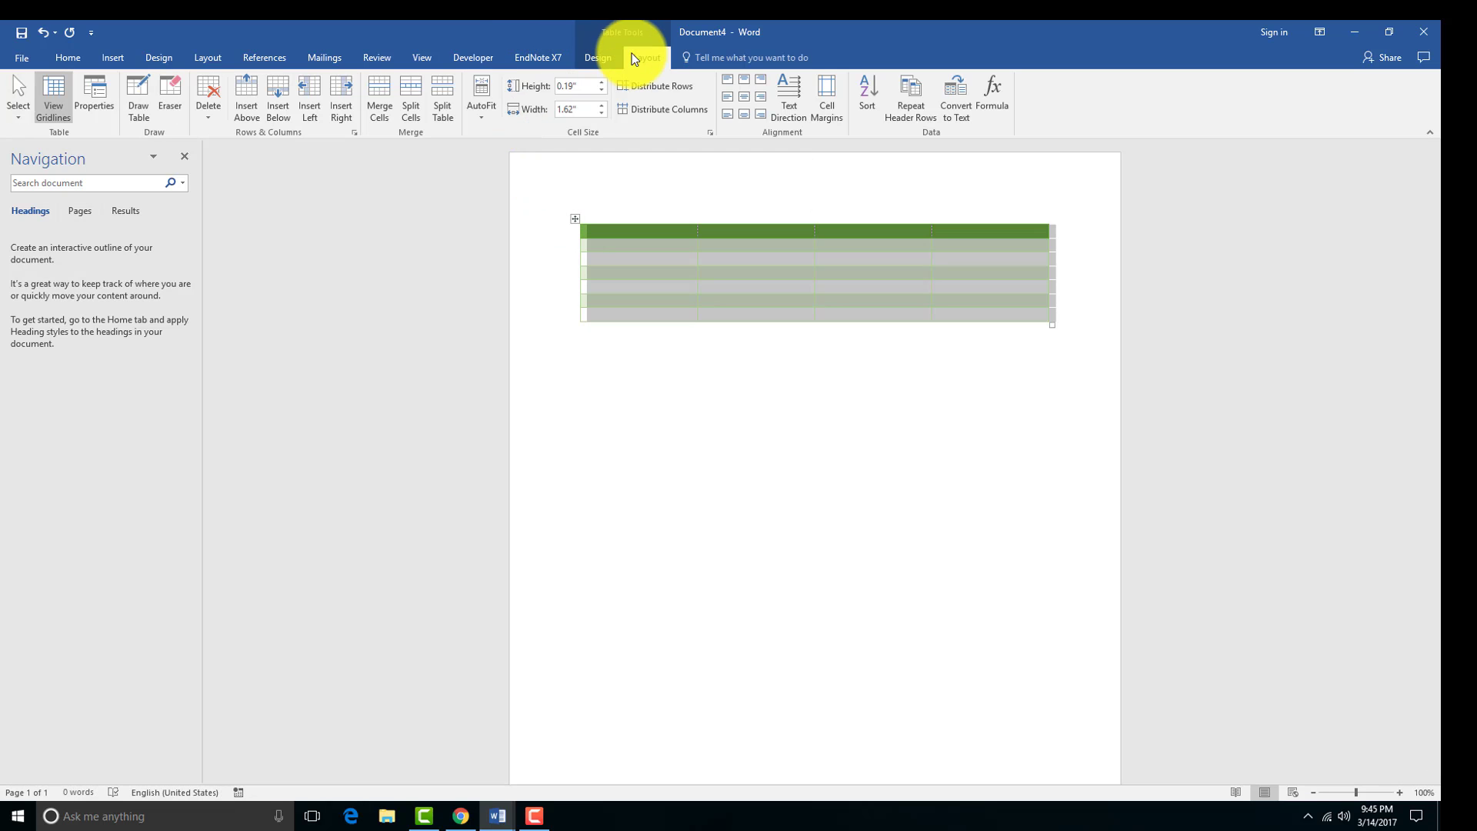
pyautogui.click(210, 90)
pyautogui.click(243, 190)
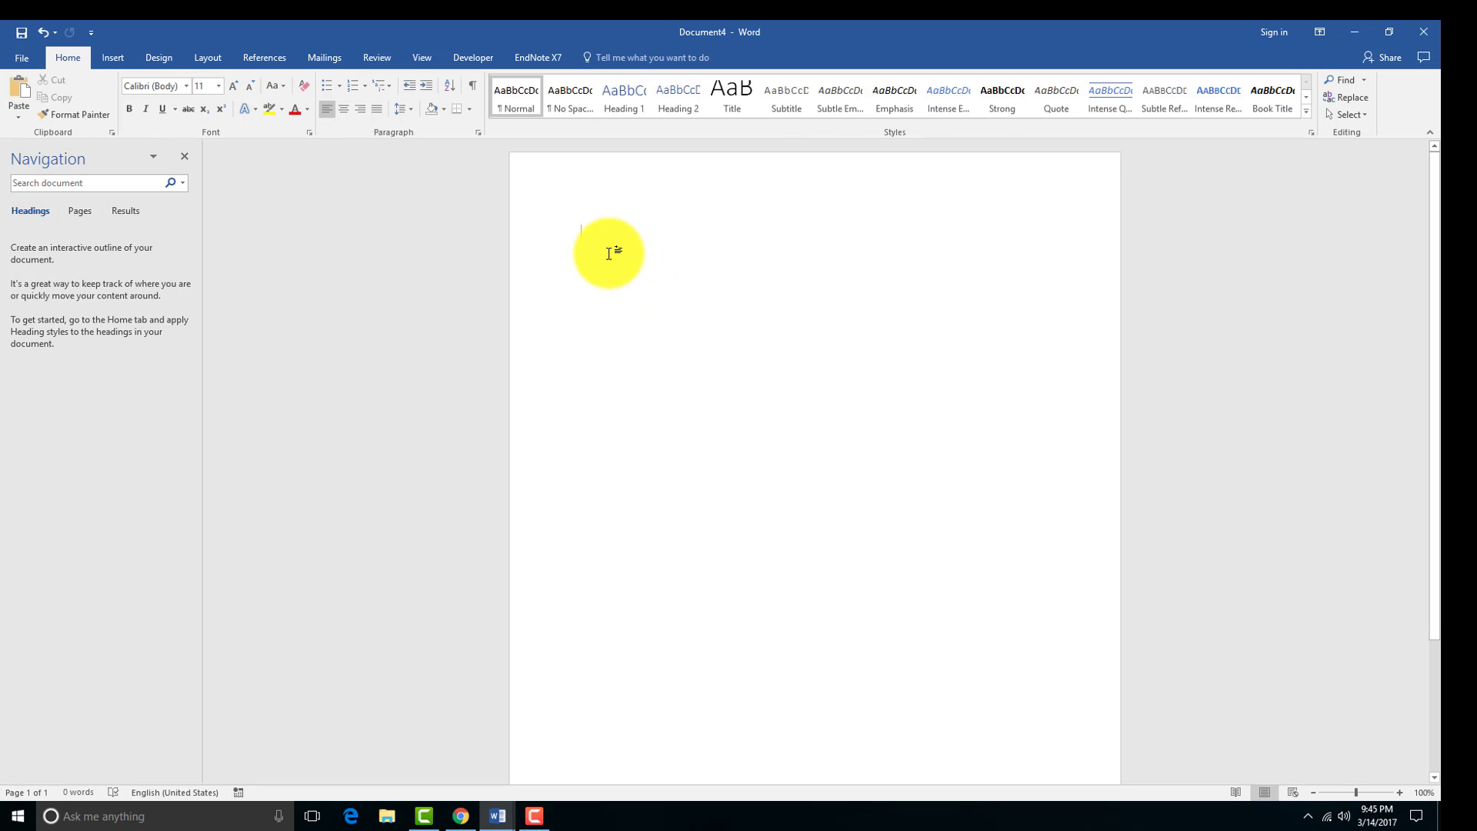
pyautogui.rightClick(587, 230)
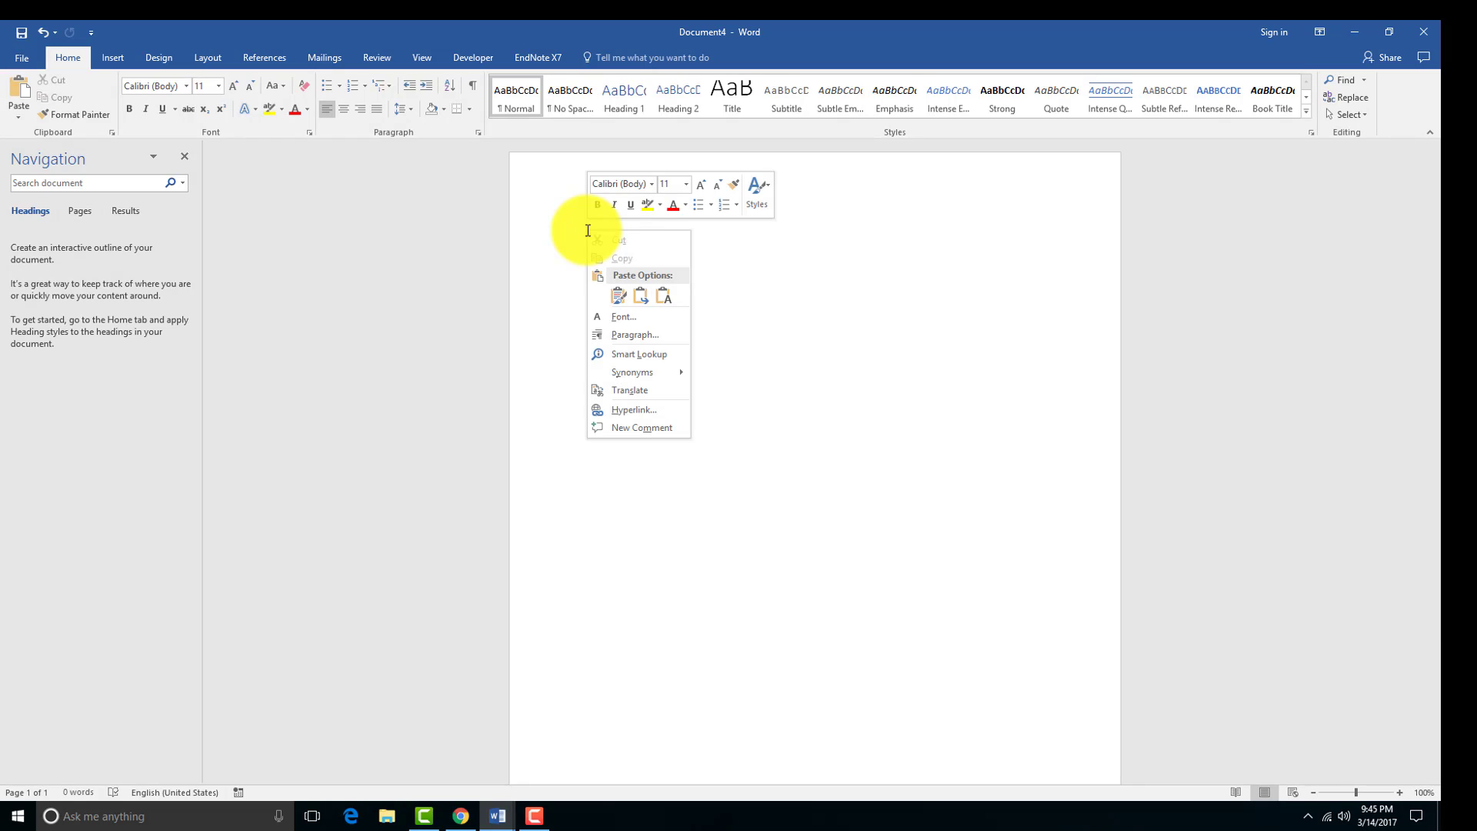
pyautogui.hotkey('alt', 't')
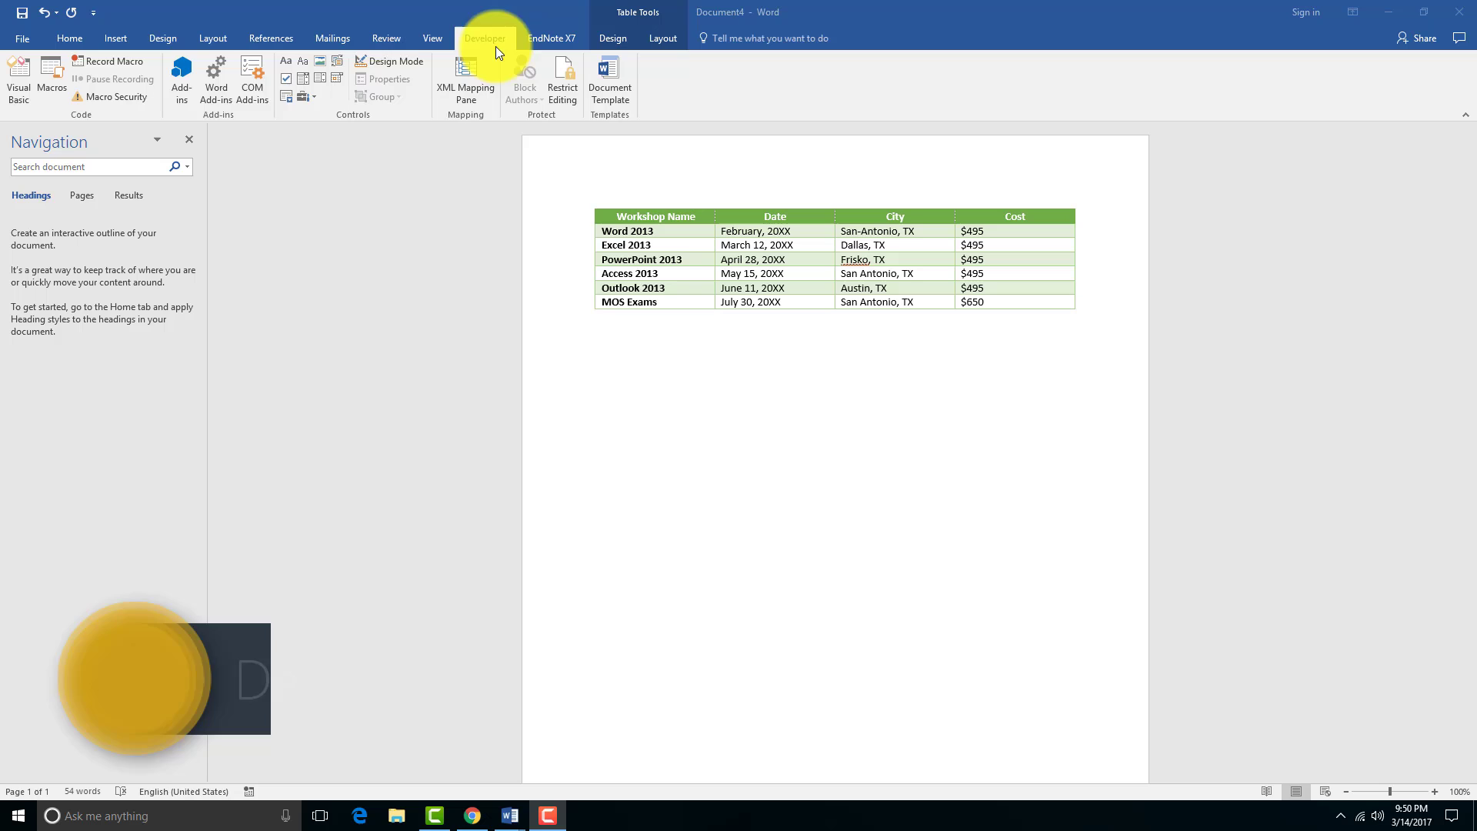
# - Delete Upcoming_Workshops from the Macros list and confirm with Yes
pyautogui.click(52, 74)
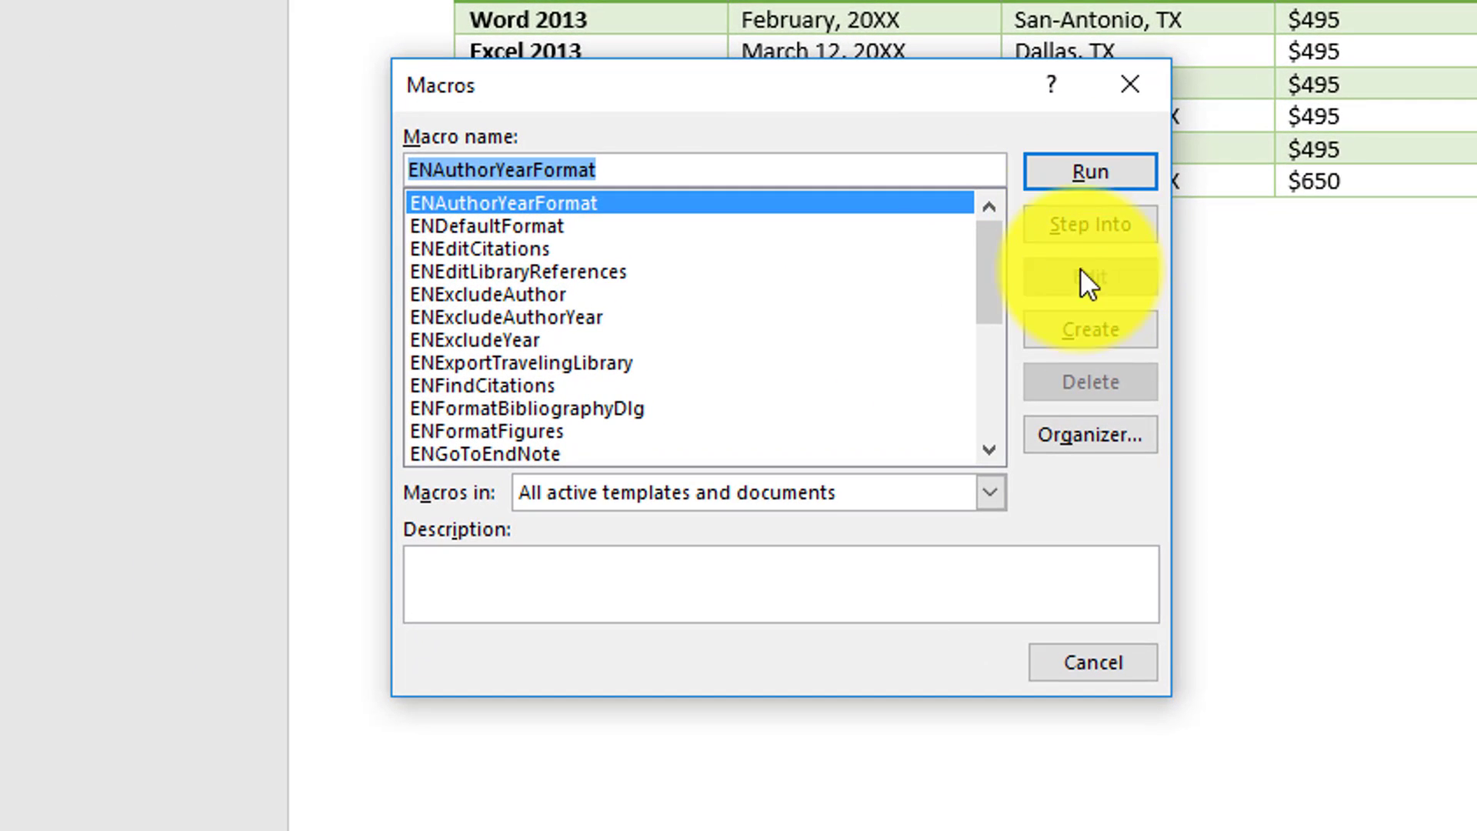
pyautogui.moveTo(984, 306); pyautogui.dragTo(990, 440)
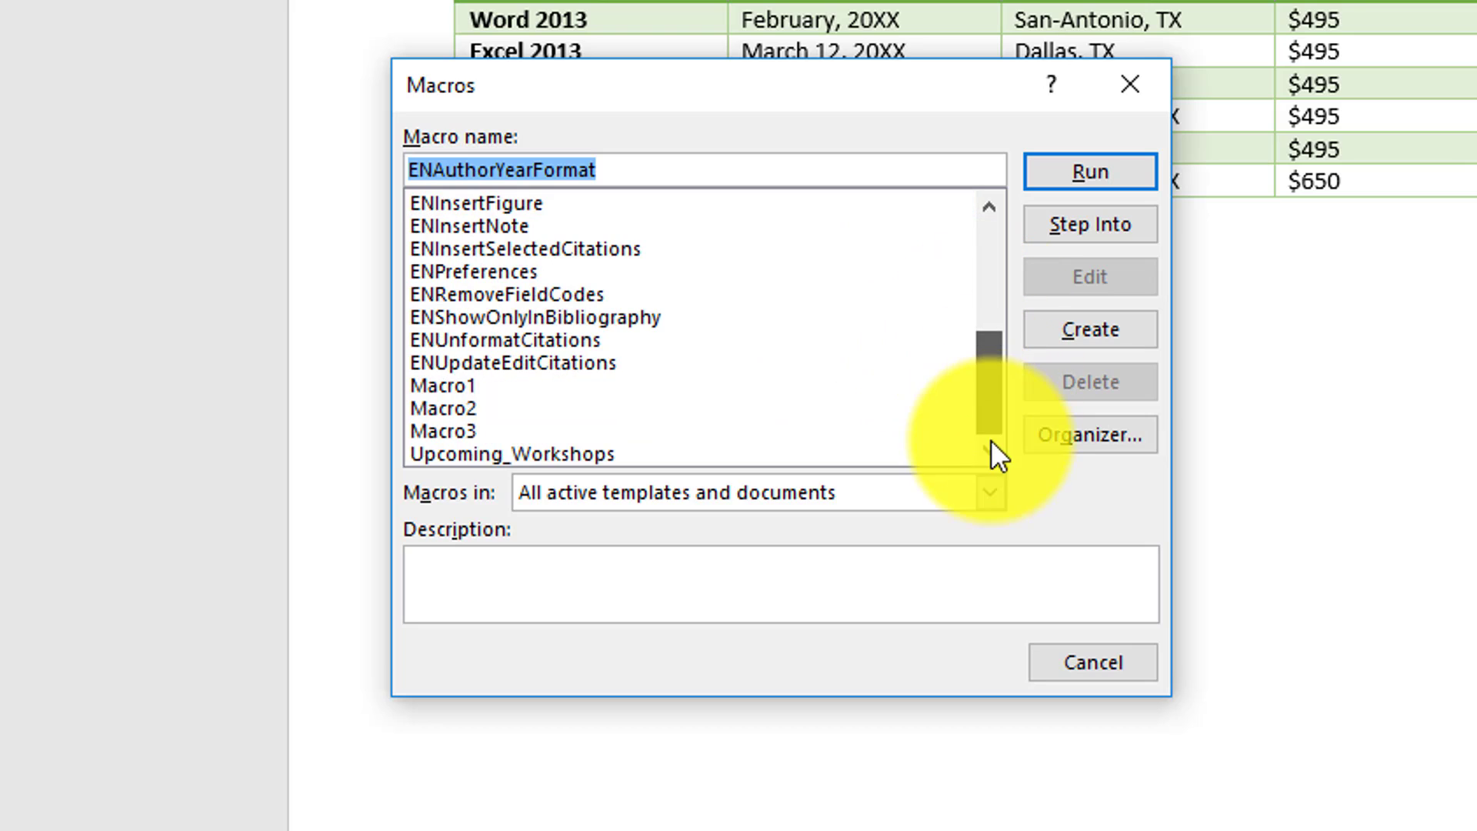
pyautogui.click(575, 454)
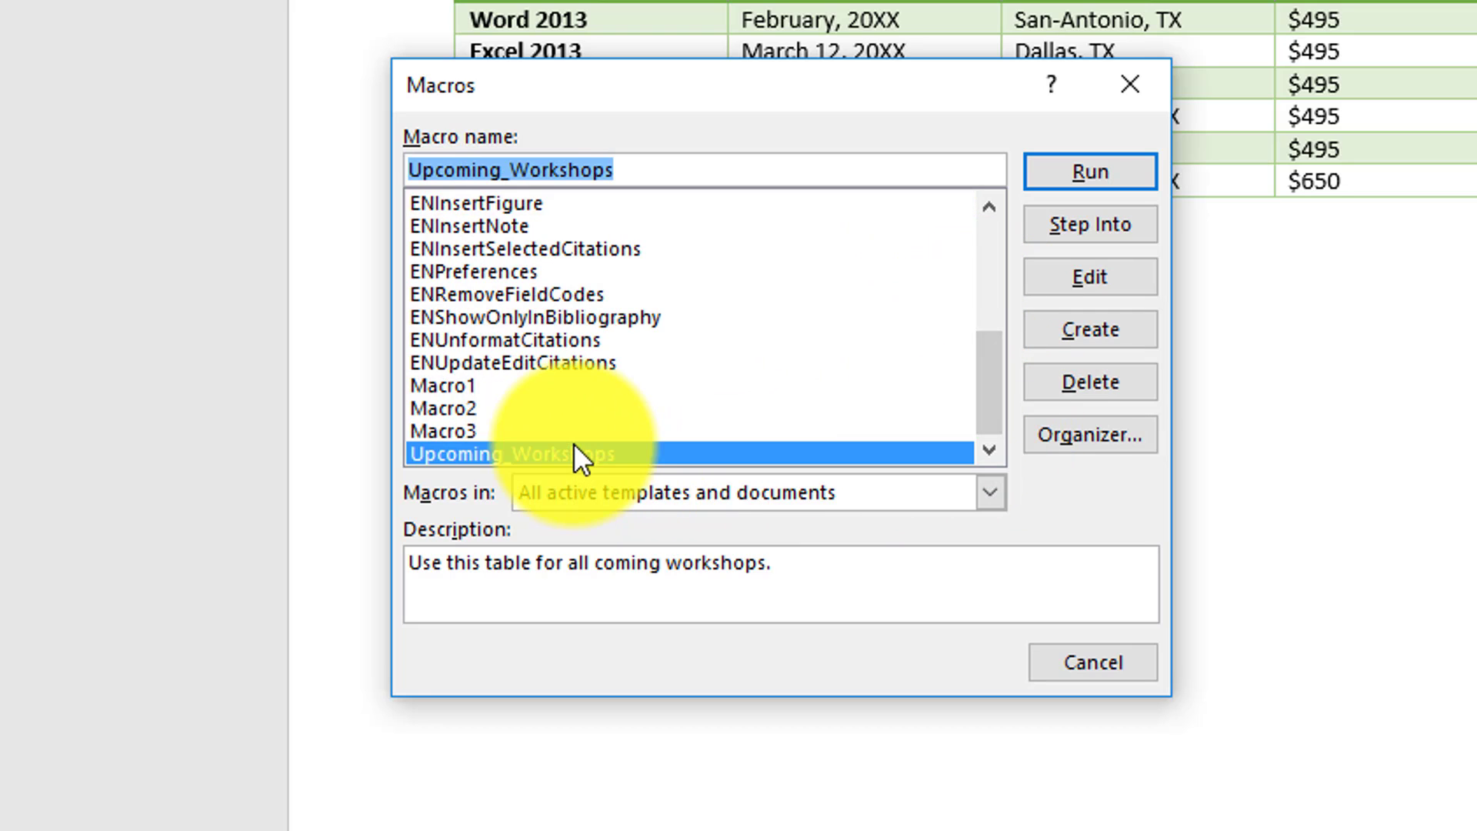
pyautogui.click(1117, 378)
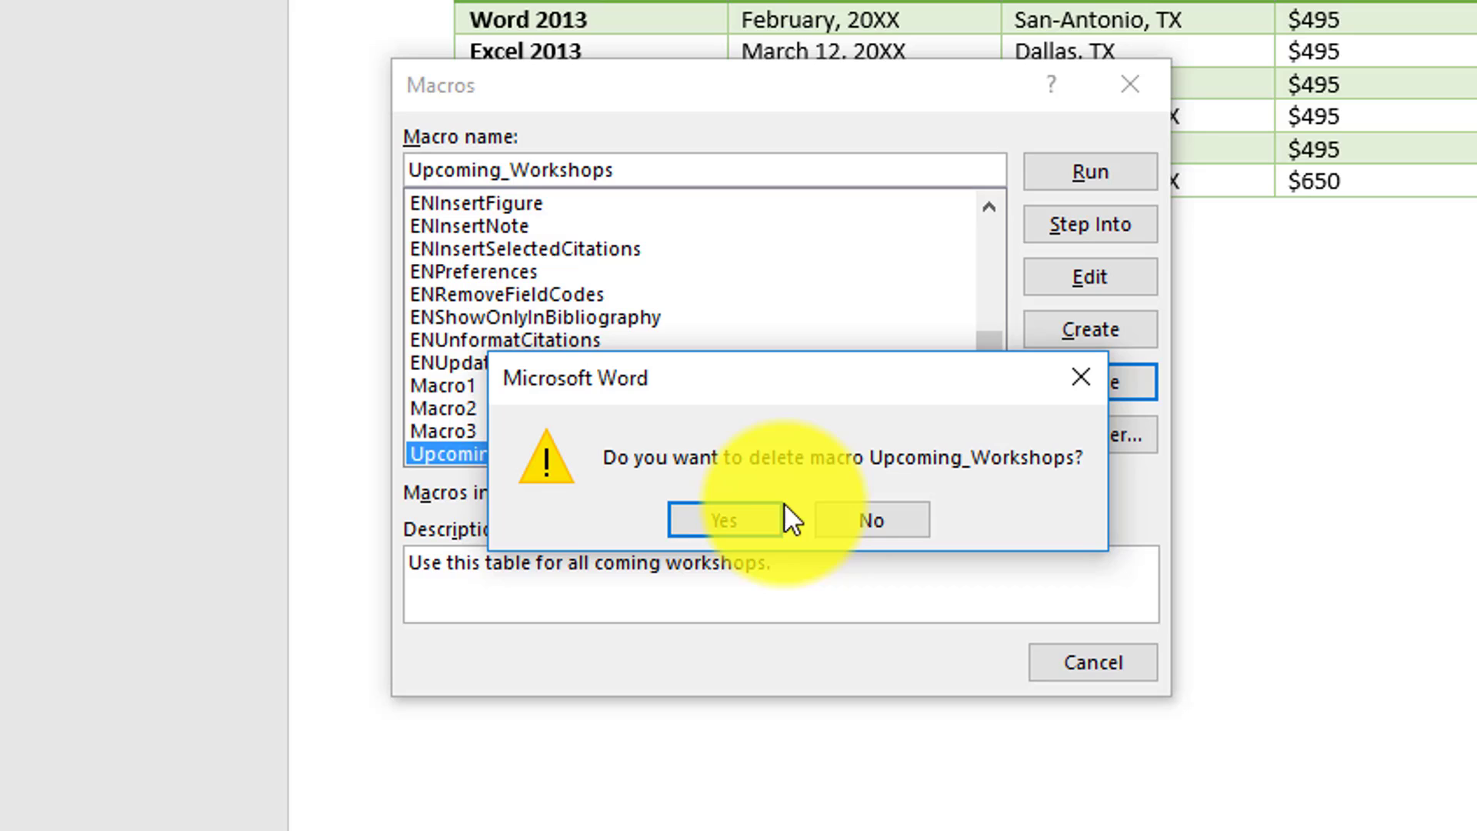
pyautogui.click(760, 517)
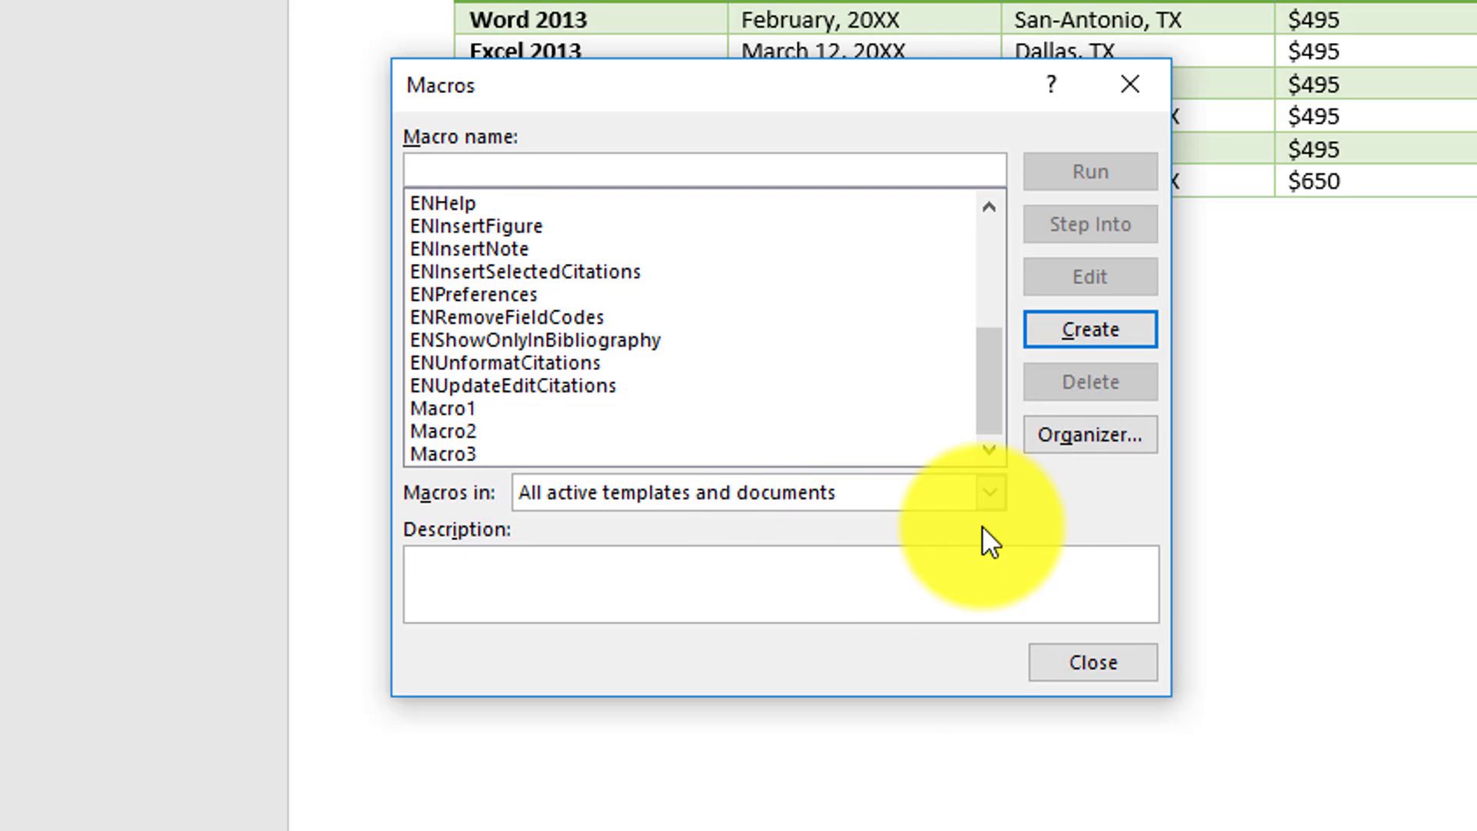
pyautogui.click(1115, 671)
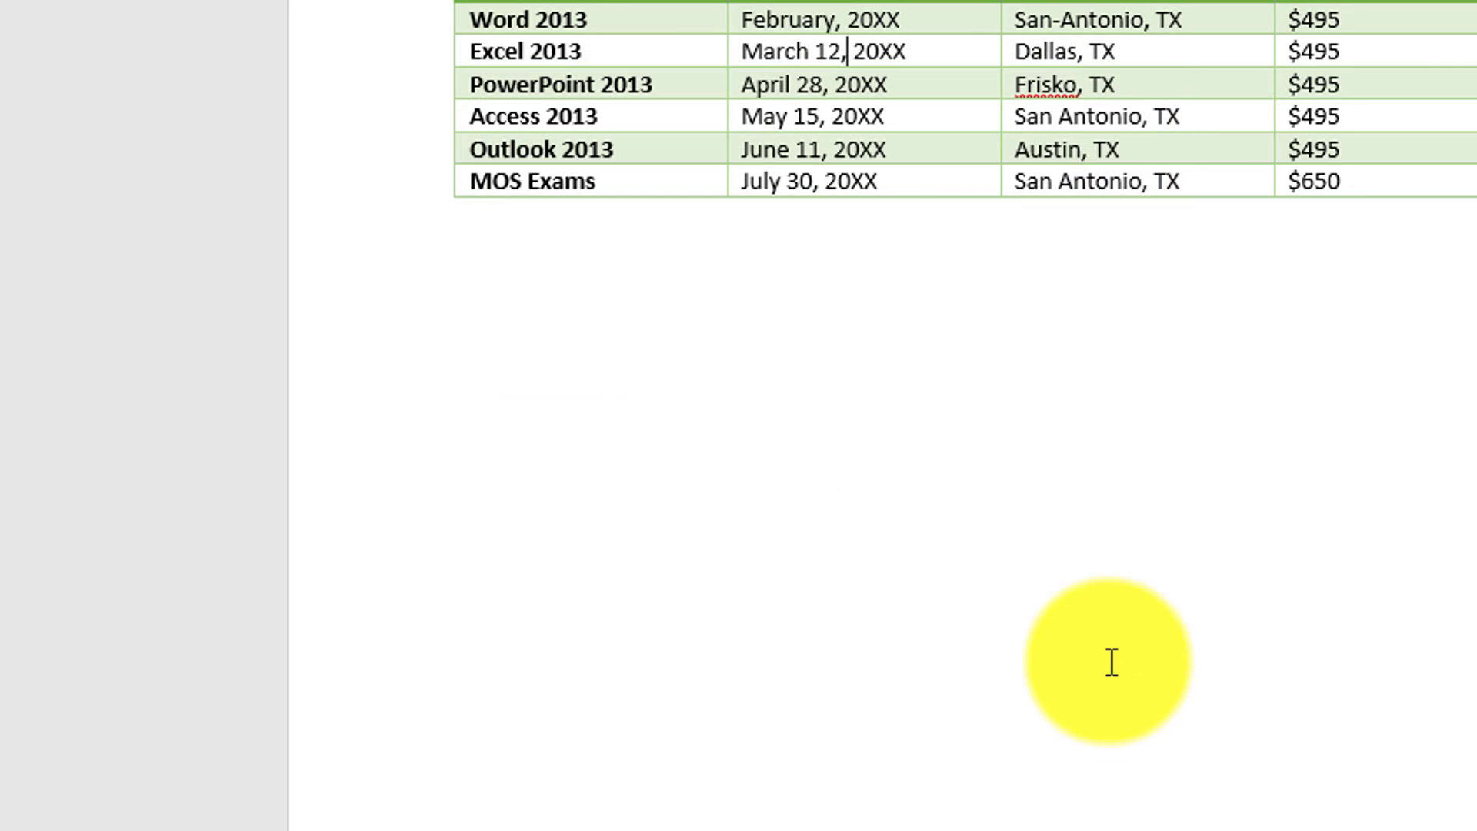